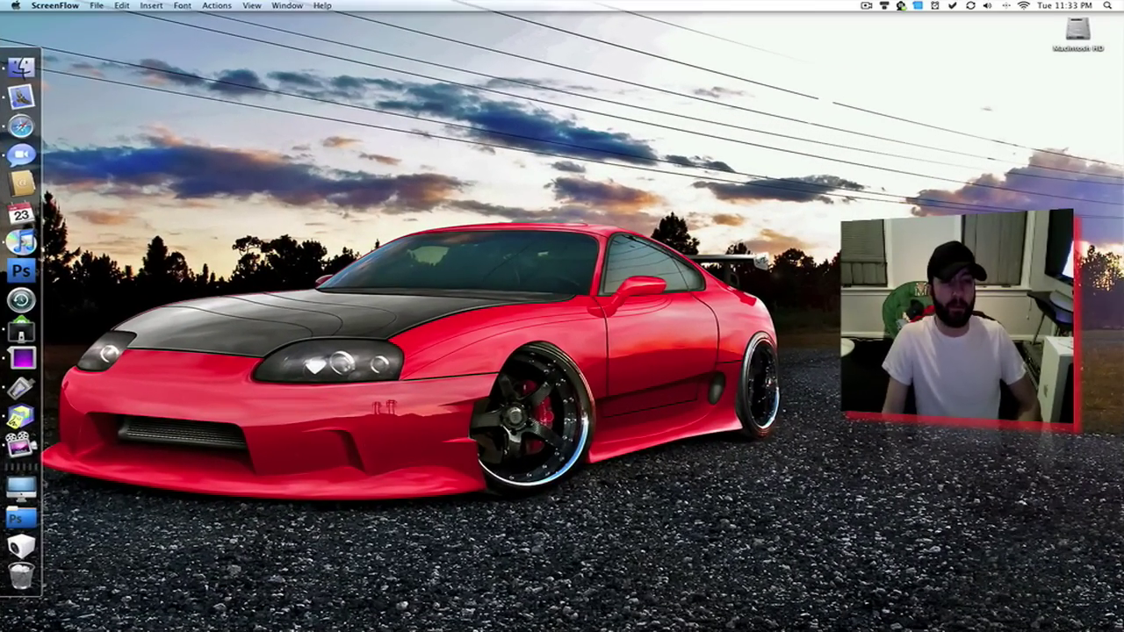
# - Launch CheckUp from the Applications stack and turn off the welcome assistant's show-at-launch option
pyautogui.click(19, 489)
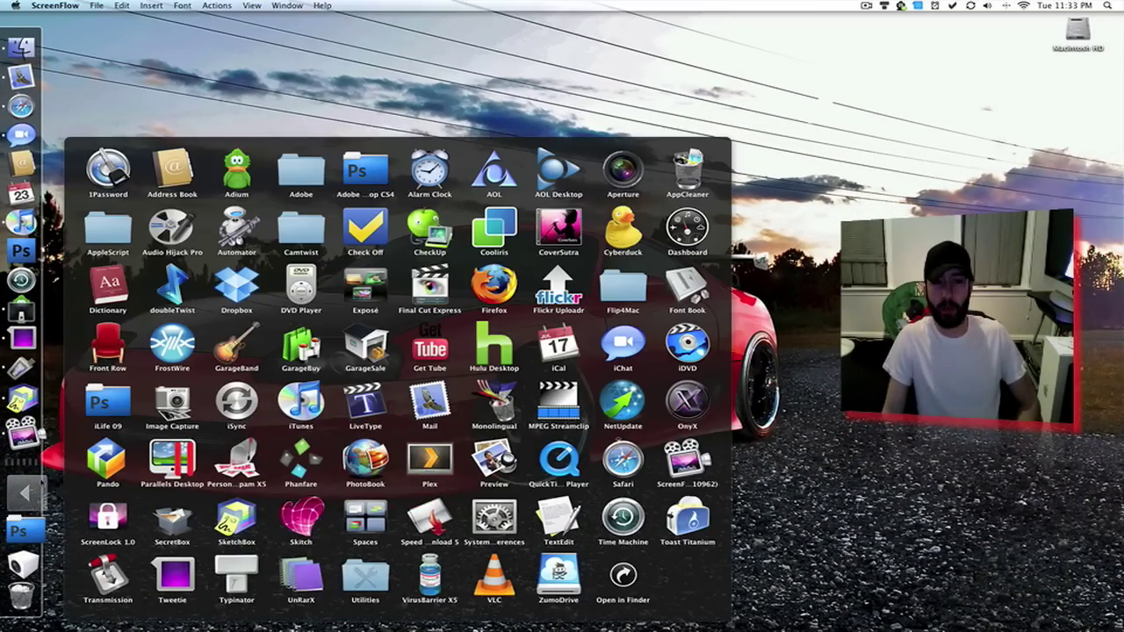
pyautogui.click(443, 227)
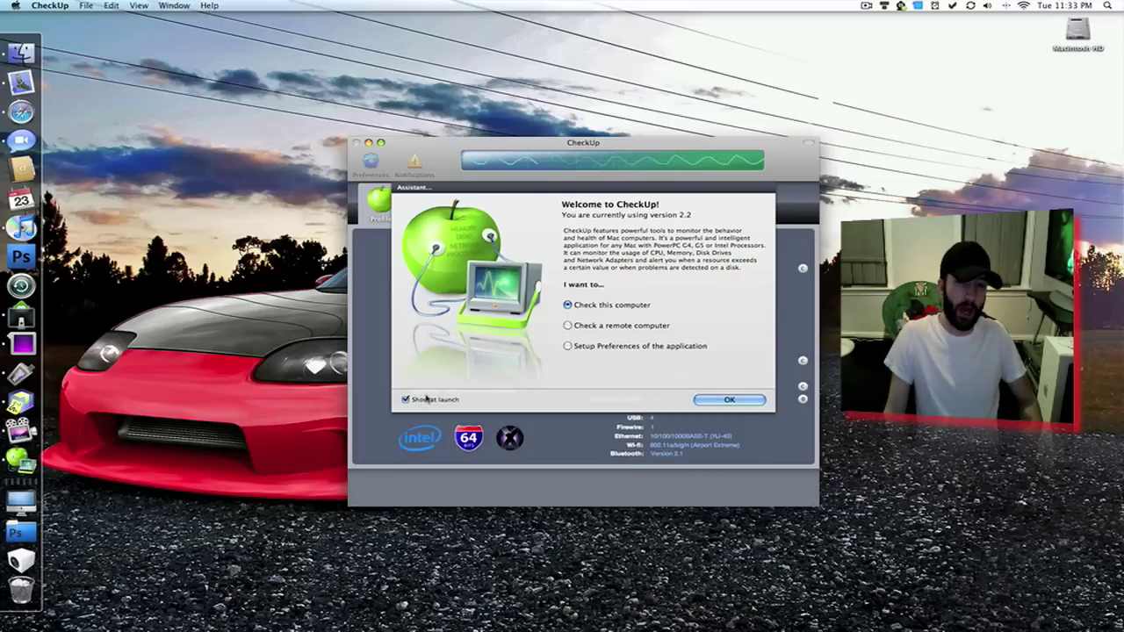
pyautogui.click(411, 399)
# - Dismiss the welcome assistant and view the About CheckUp window for version 2.2
pyautogui.click(728, 400)
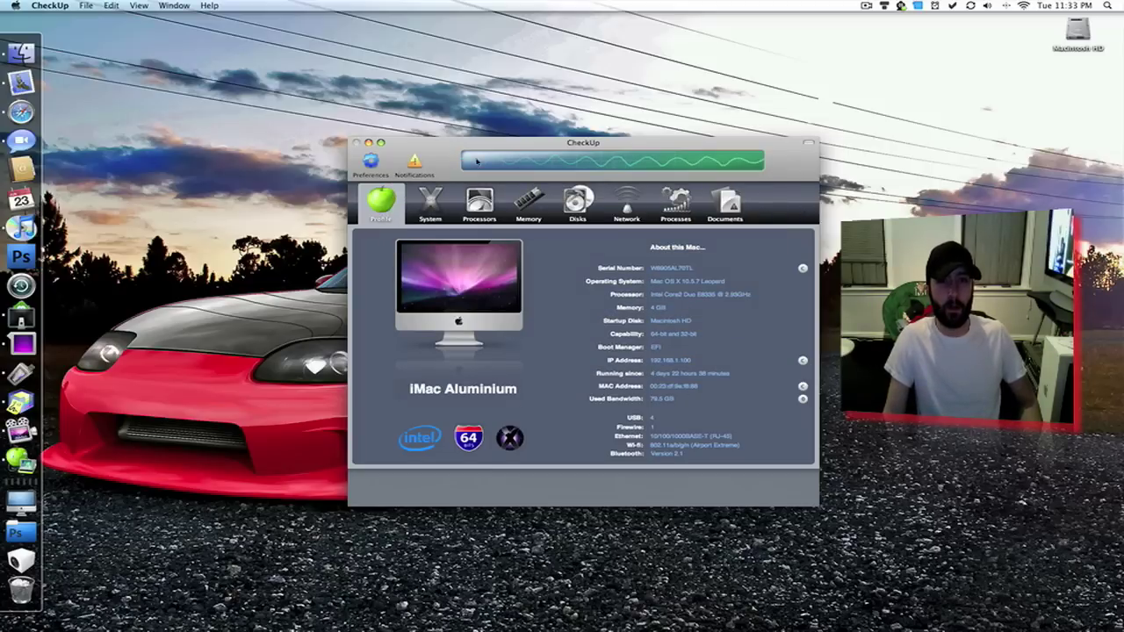
pyautogui.click(66, 7)
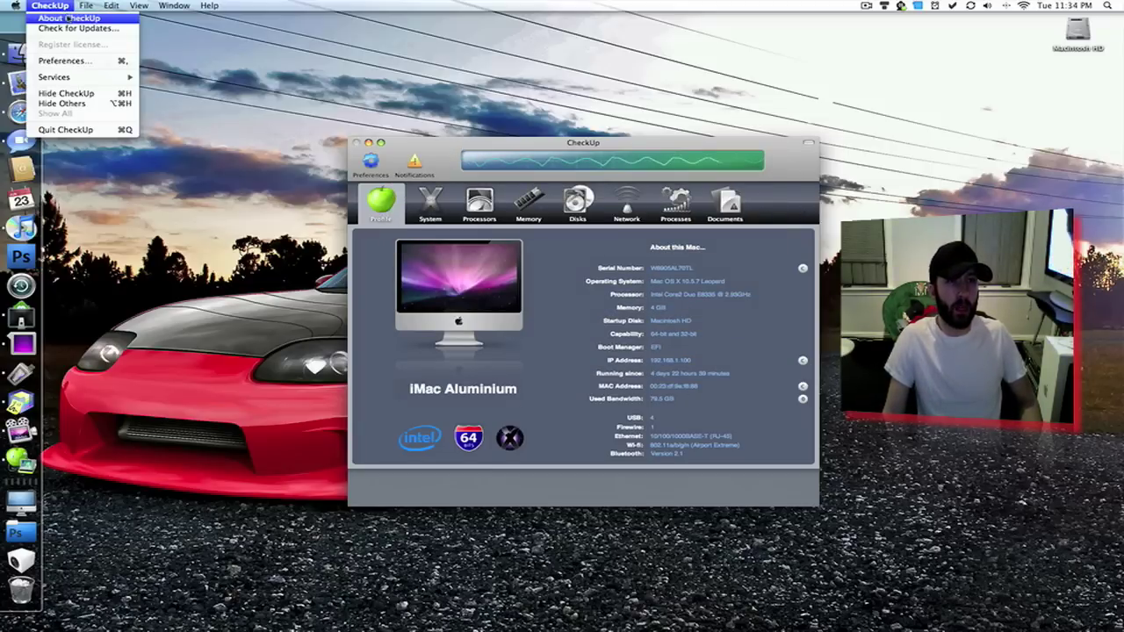
pyautogui.click(77, 18)
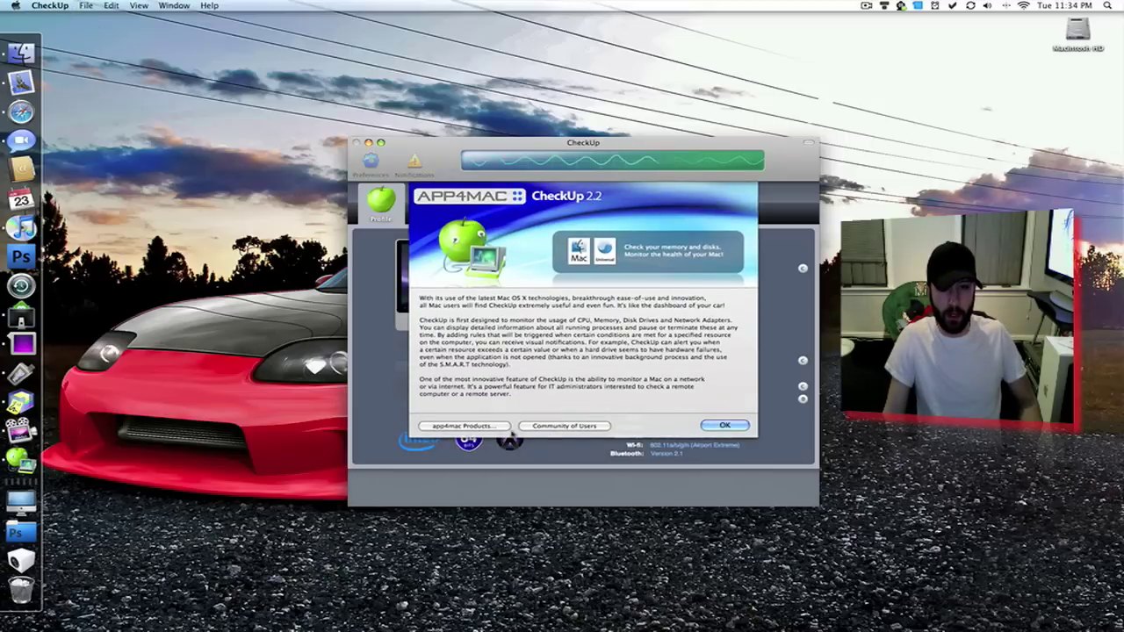
pyautogui.click(495, 428)
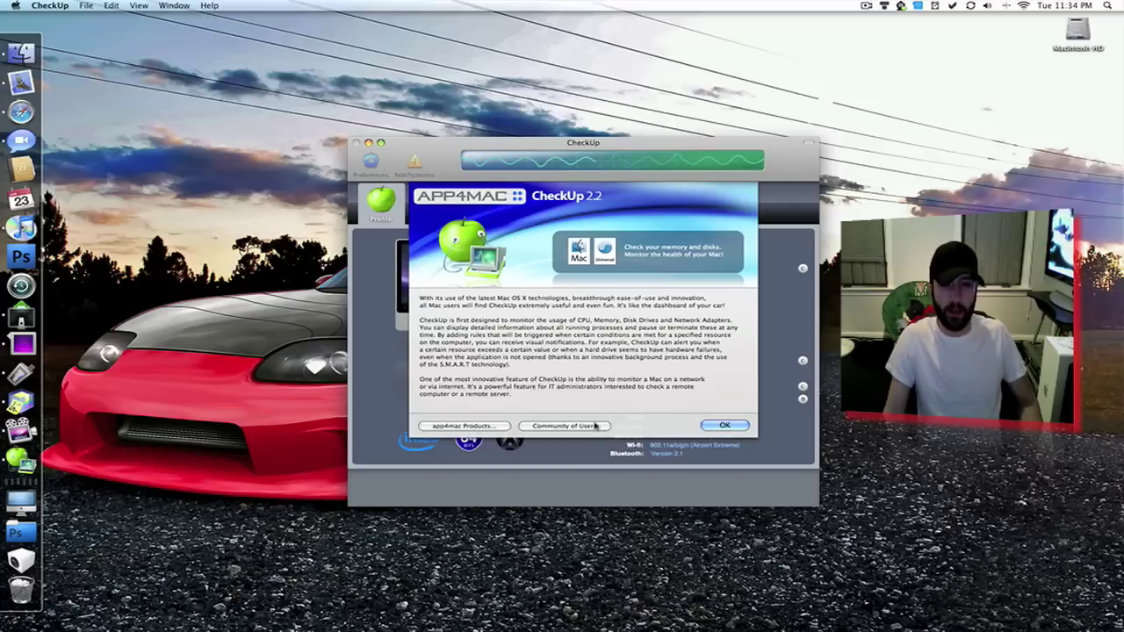
pyautogui.click(726, 426)
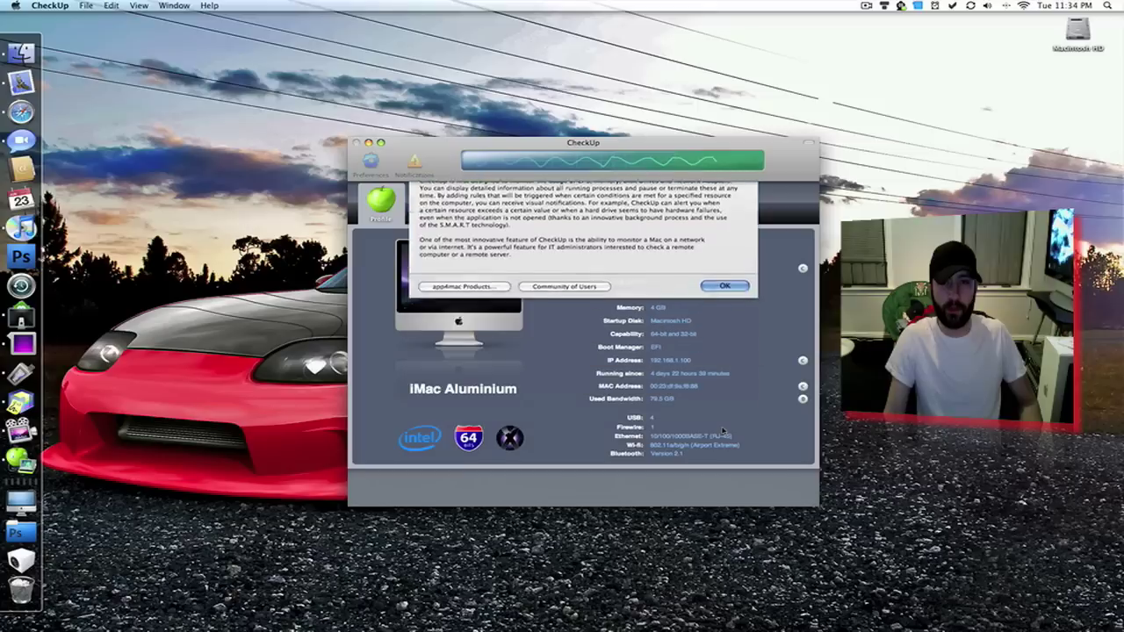
# - Check CheckUp for updates and dismiss the no-updates-available message
pyautogui.click(53, 6)
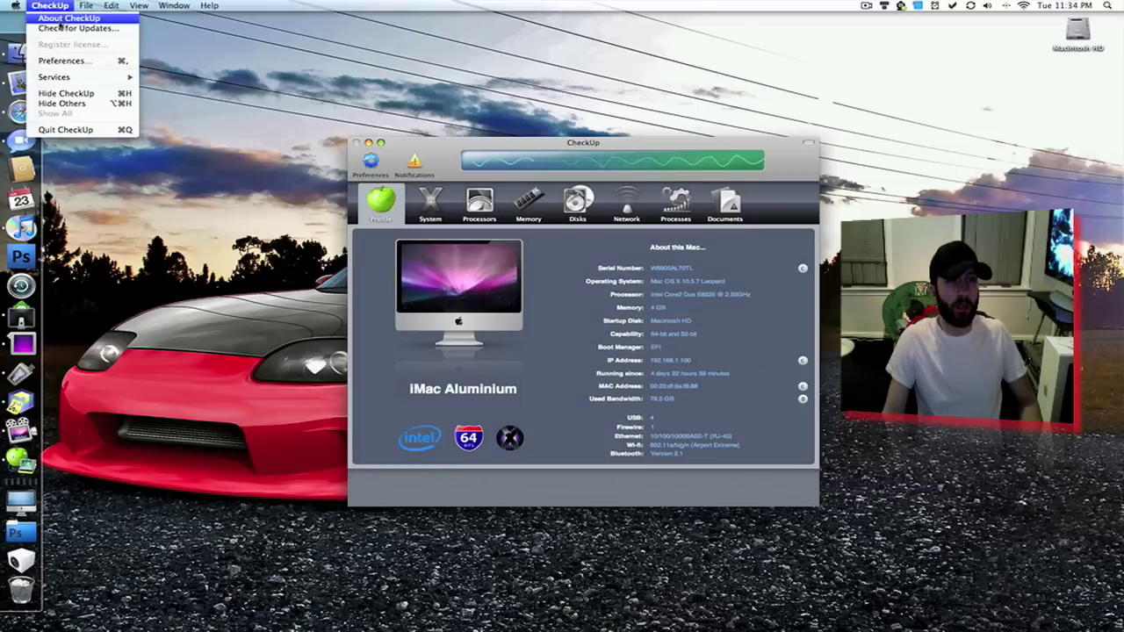
pyautogui.click(78, 28)
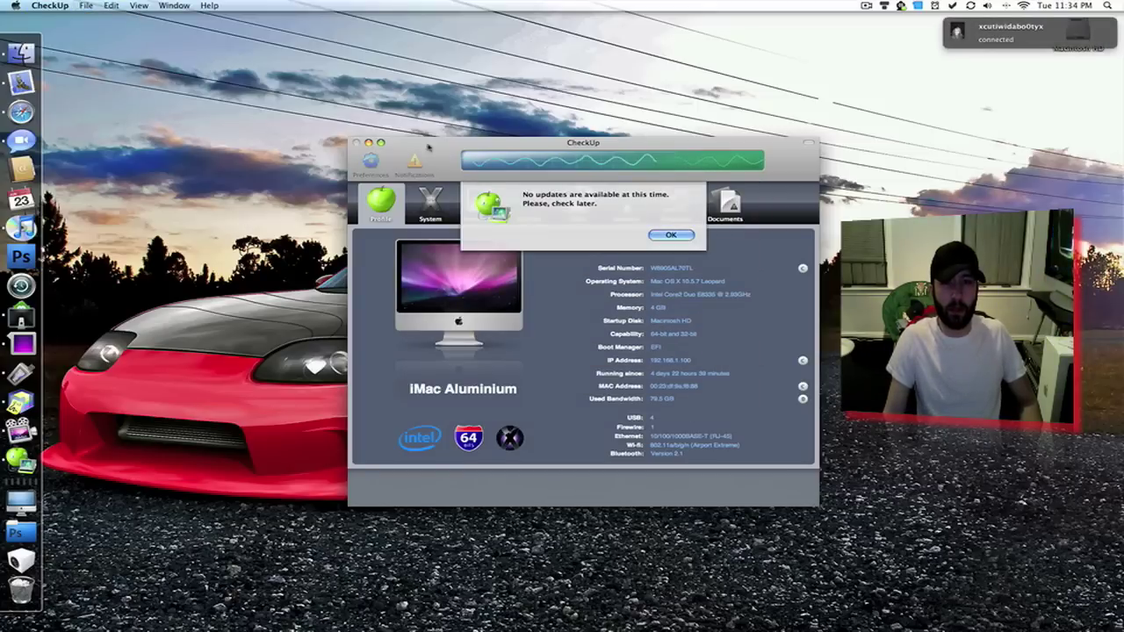
pyautogui.press('Return')
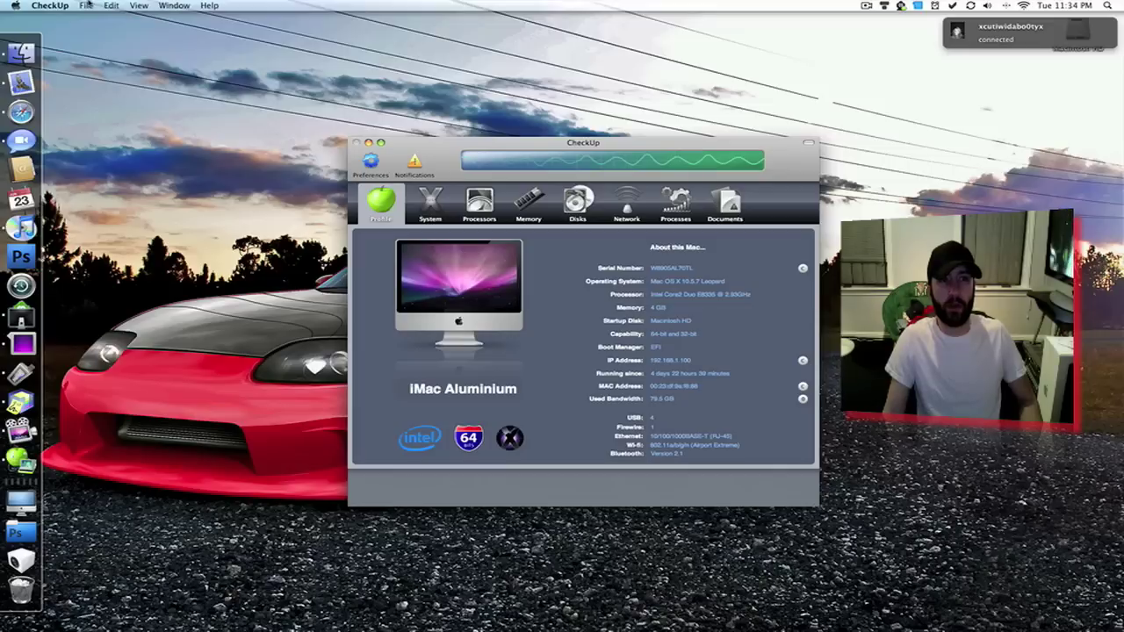
pyautogui.click(50, 5)
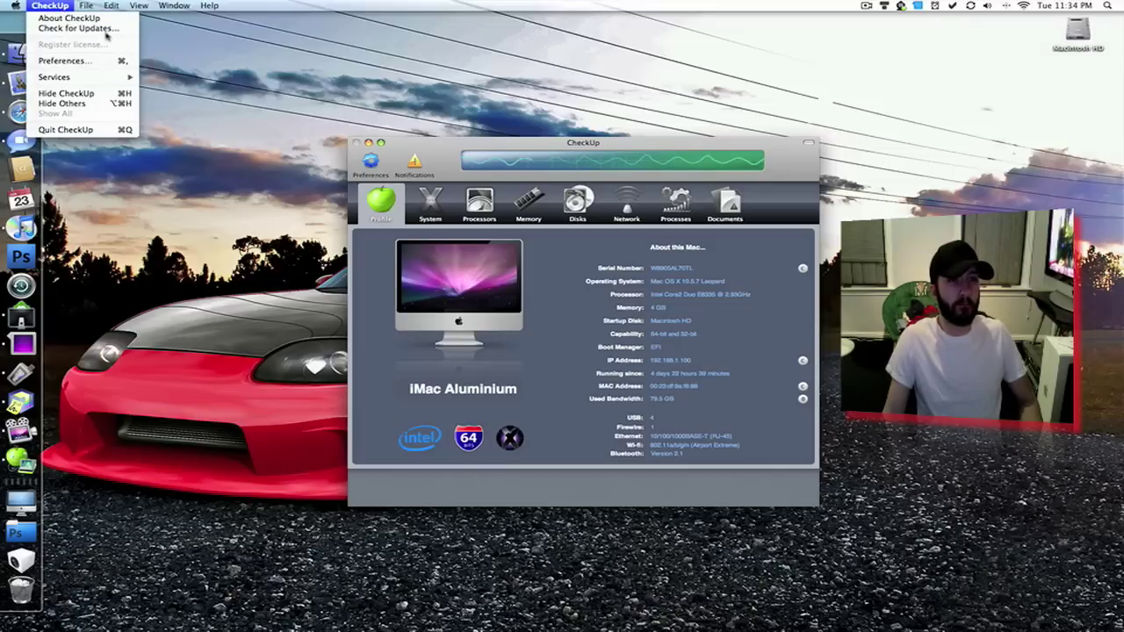
pyautogui.moveTo(87, 6)
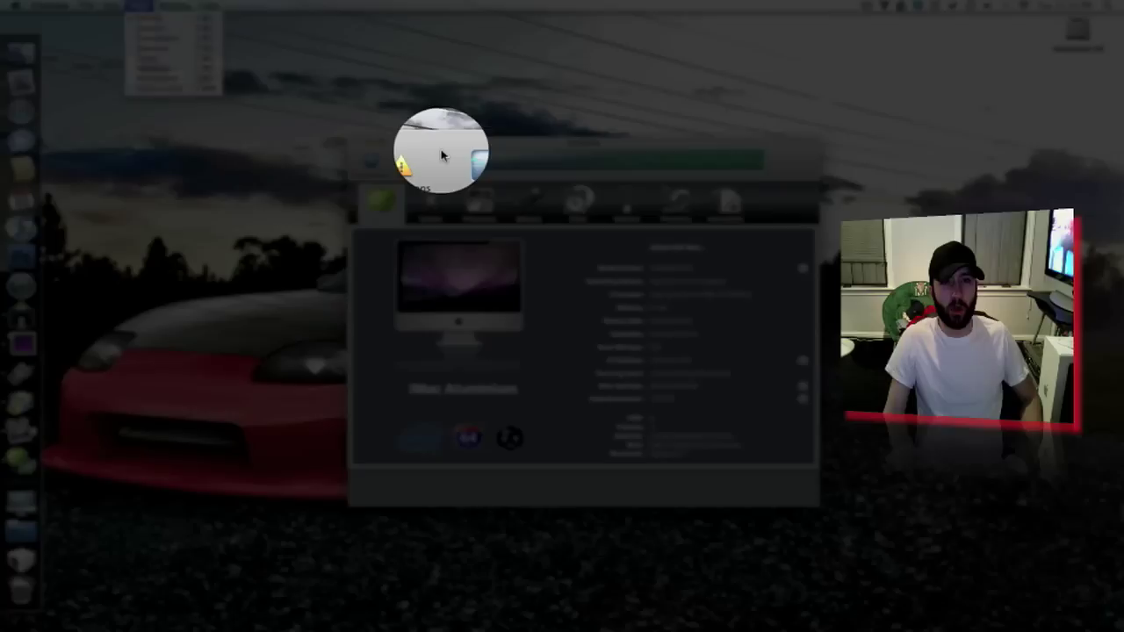
pyautogui.click(442, 155)
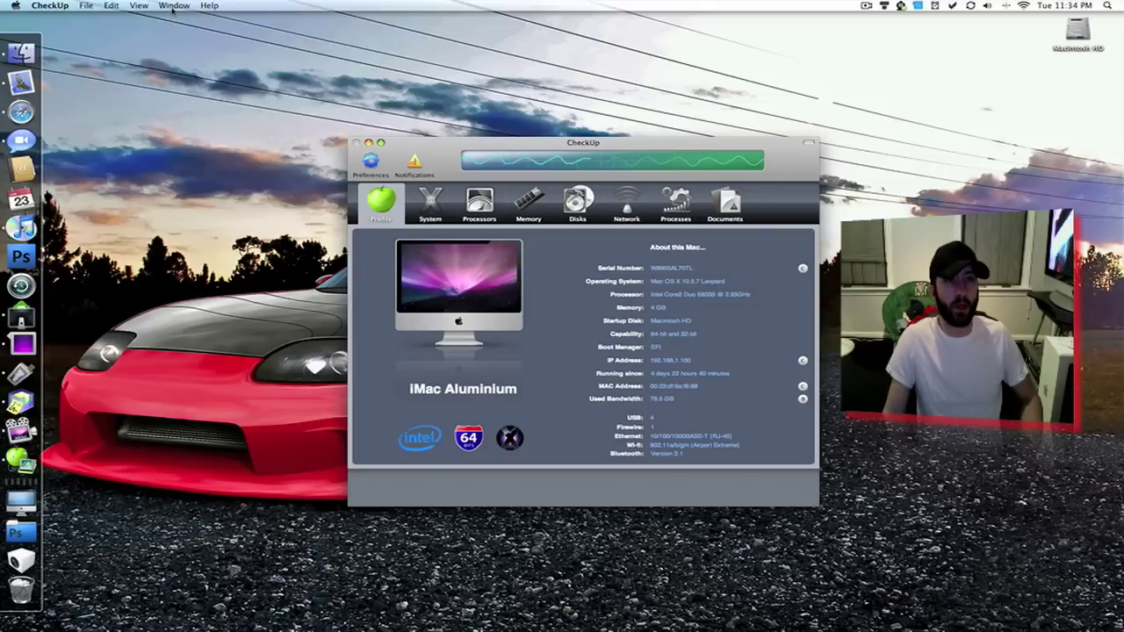
pyautogui.click(174, 6)
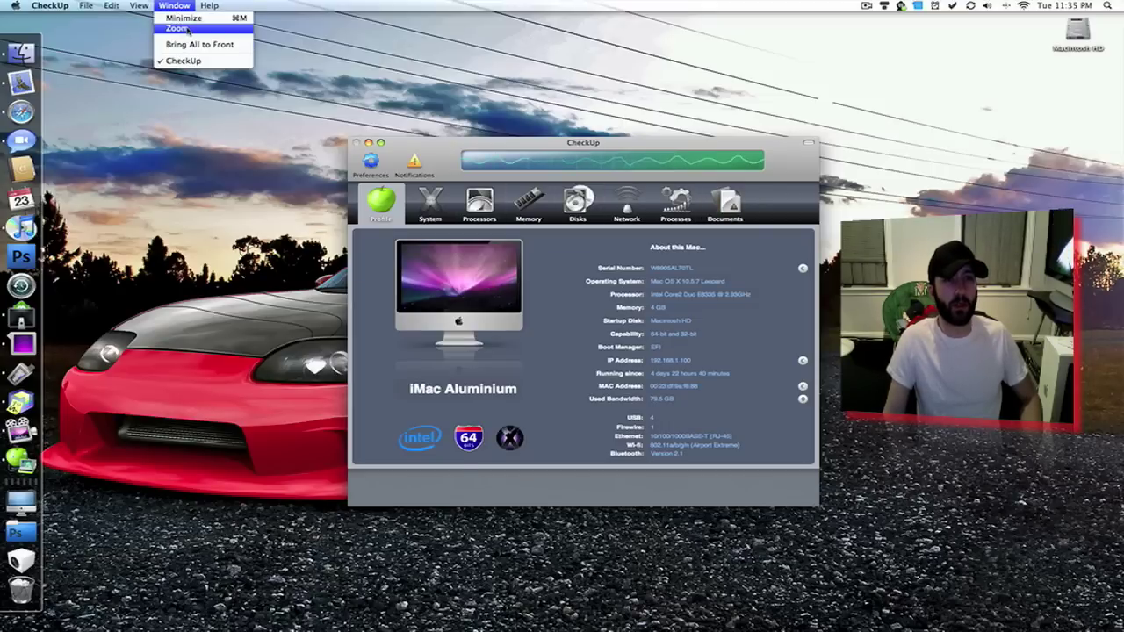
pyautogui.moveTo(208, 7)
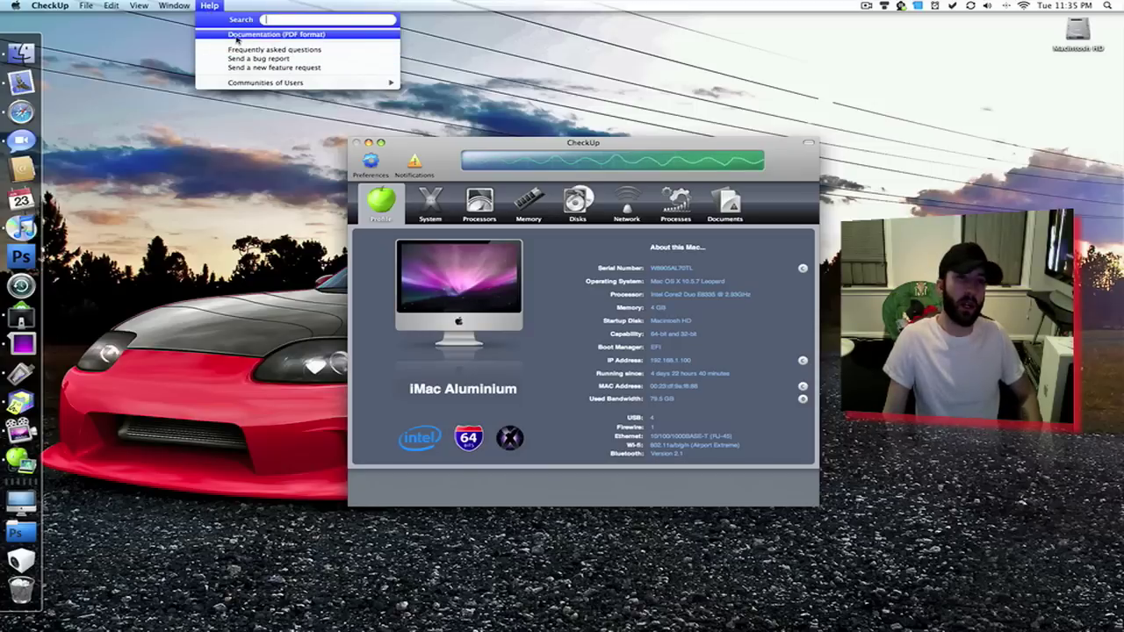
pyautogui.moveTo(253, 87)
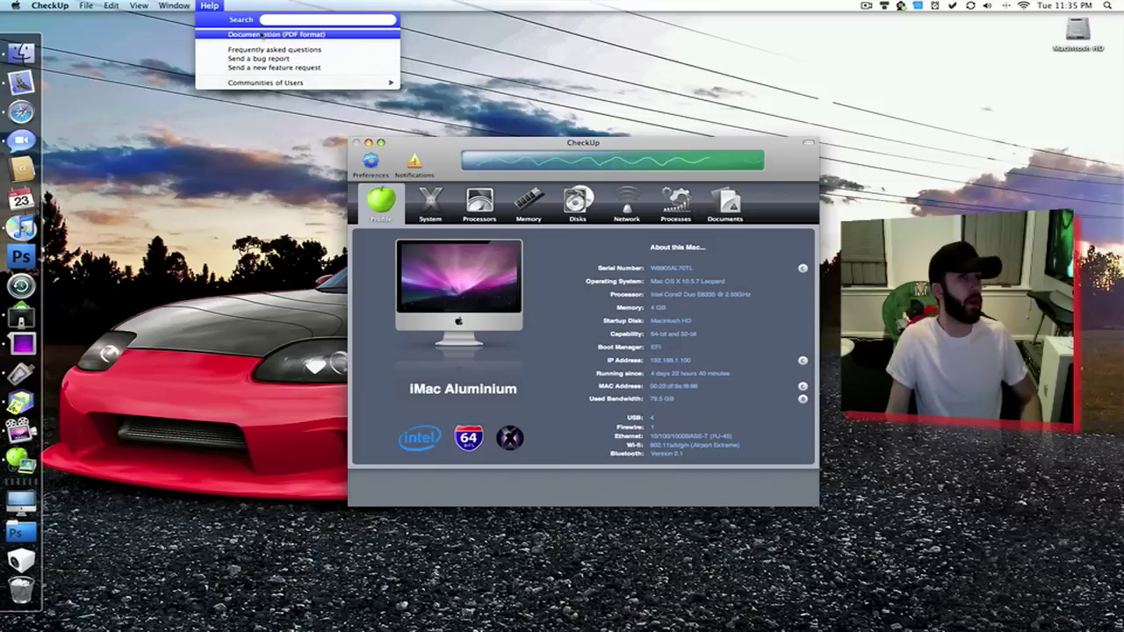
pyautogui.click(255, 7)
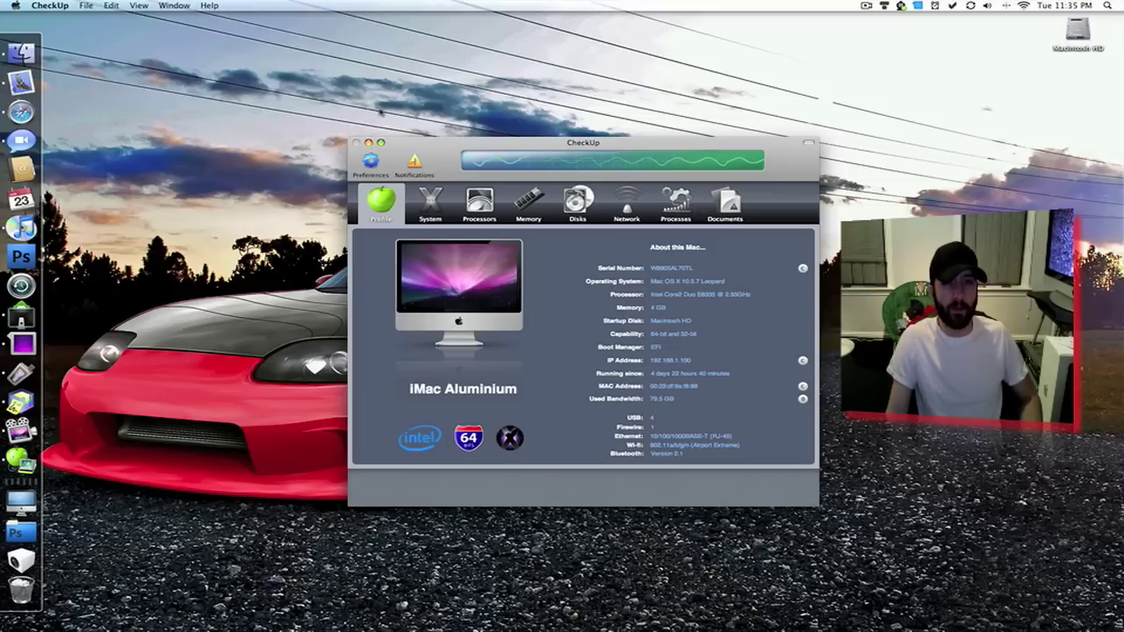
pyautogui.click(86, 7)
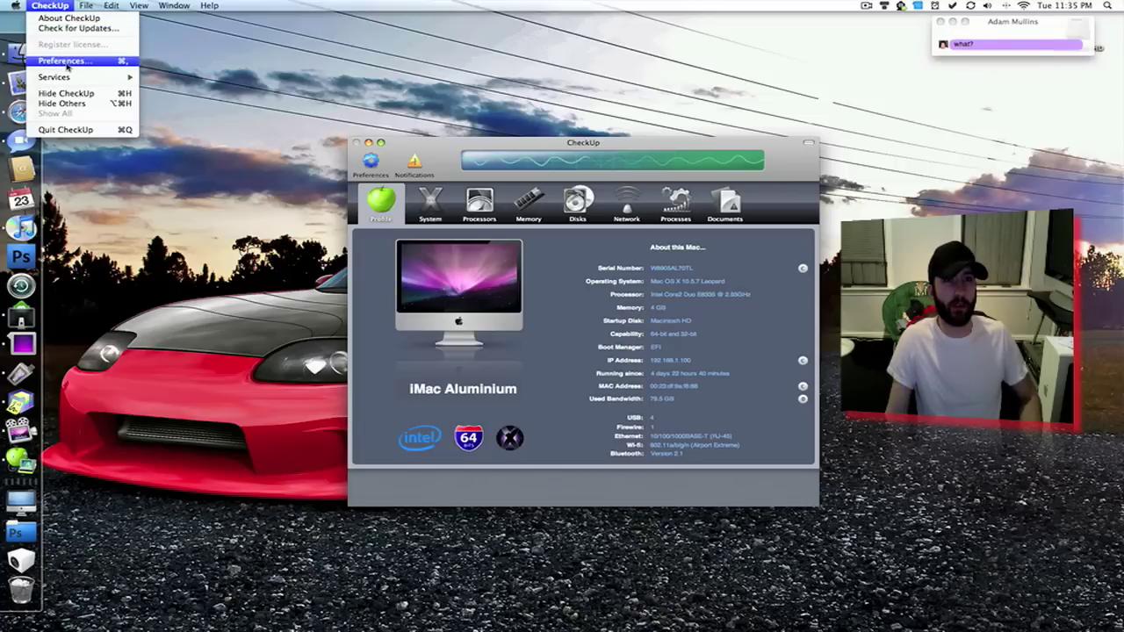
pyautogui.click(66, 62)
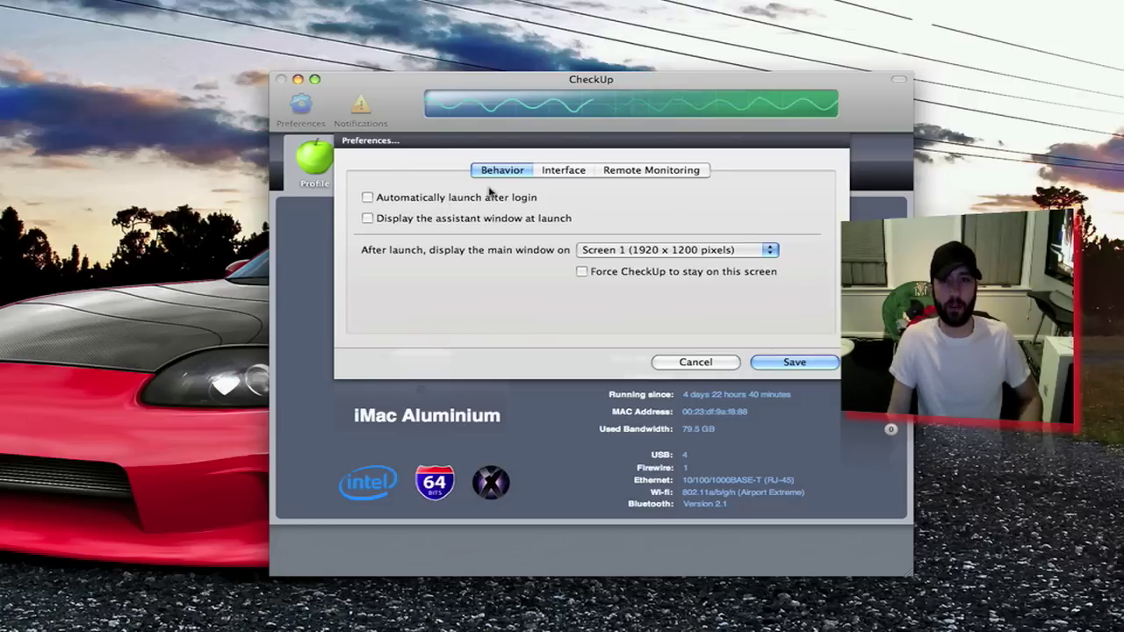
pyautogui.click(563, 172)
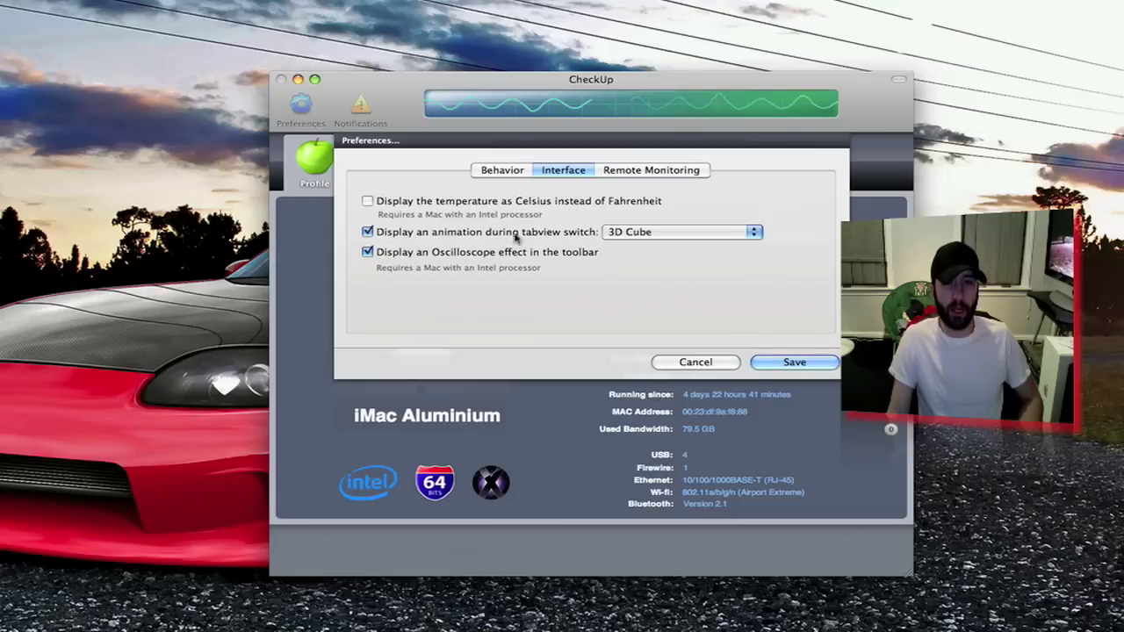
pyautogui.click(630, 233)
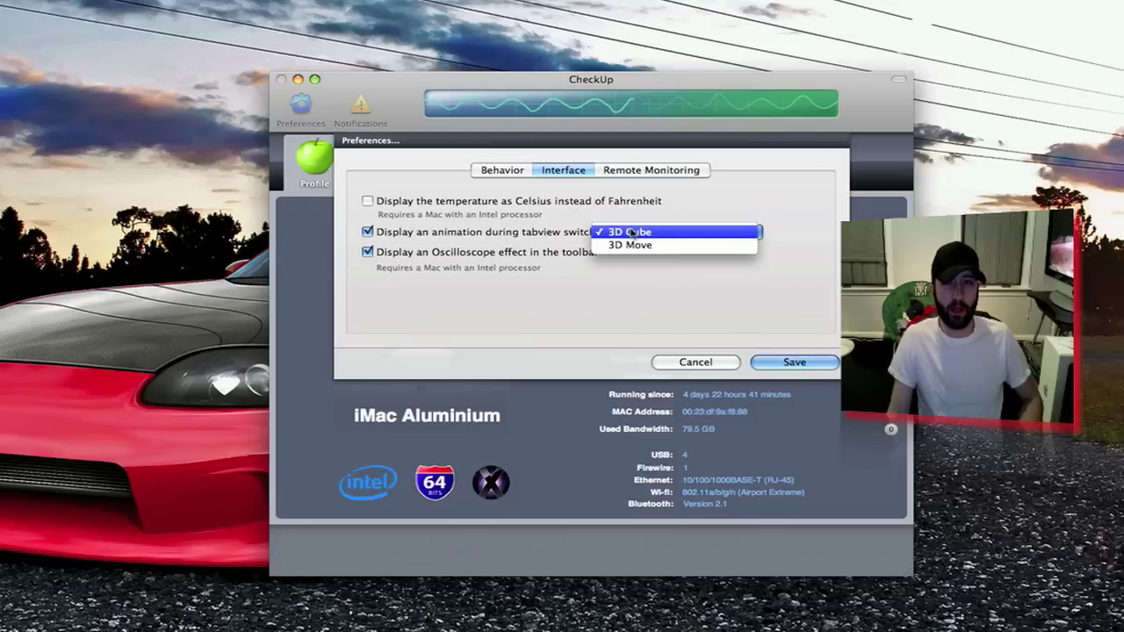
pyautogui.click(691, 263)
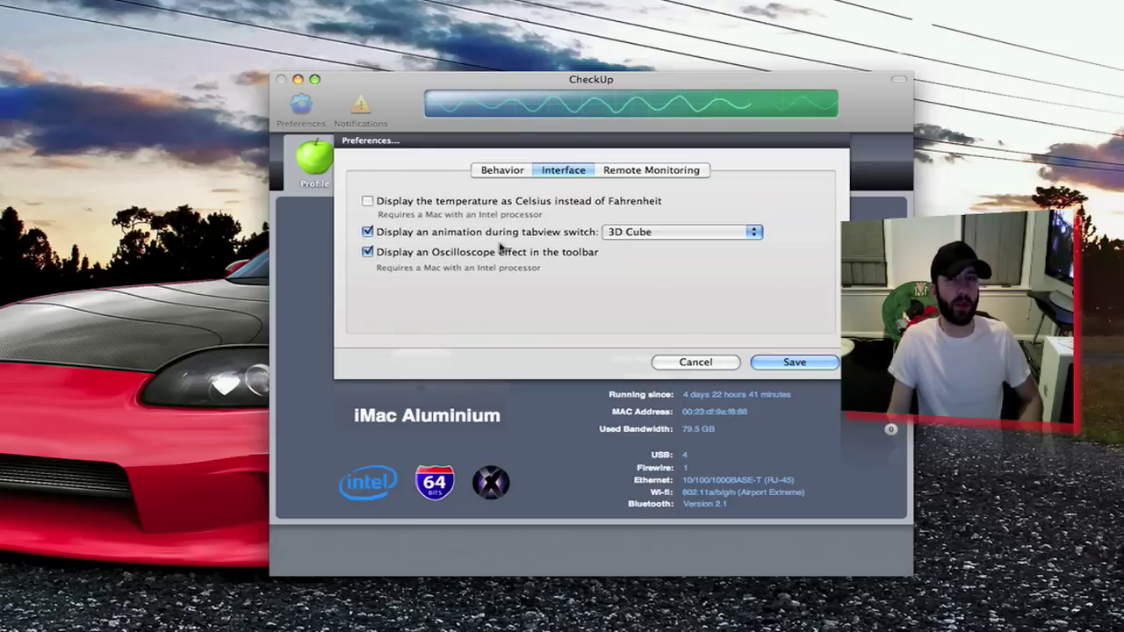
pyautogui.click(630, 174)
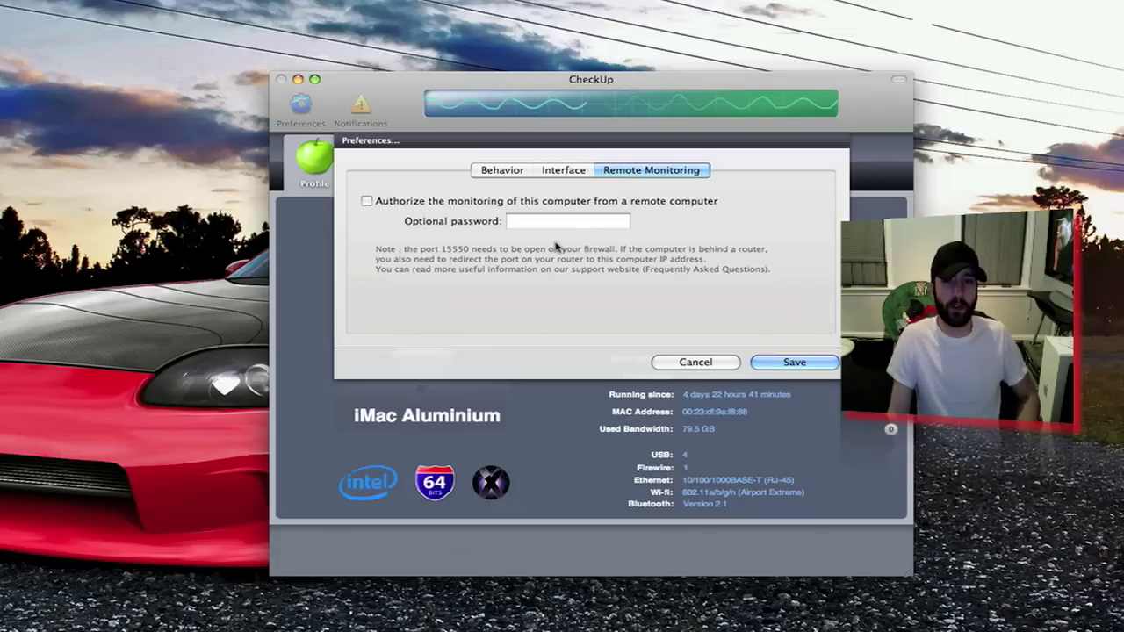
pyautogui.click(687, 361)
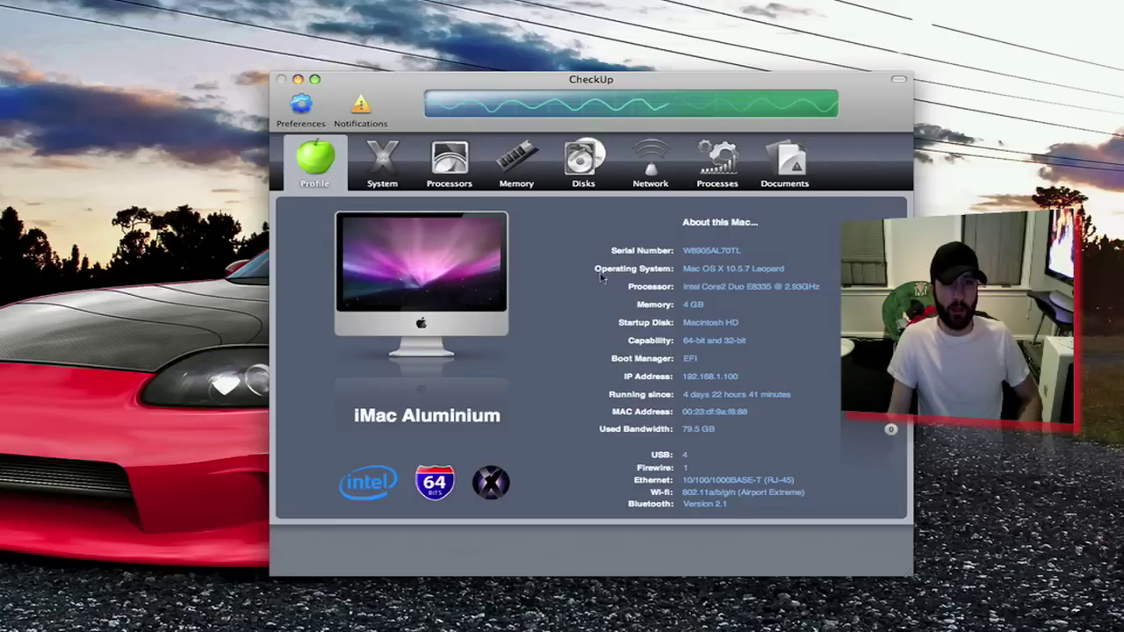
pyautogui.click(300, 104)
# - Close preferences unsaved and review the processor alert conditions in the notification settings
pyautogui.click(682, 363)
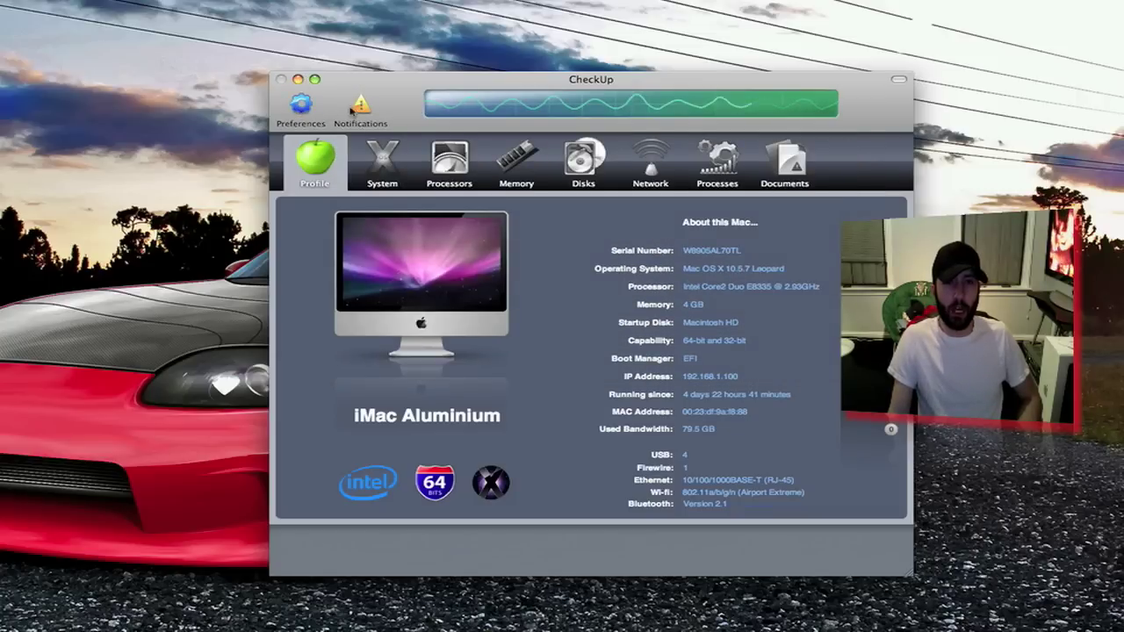
pyautogui.click(360, 106)
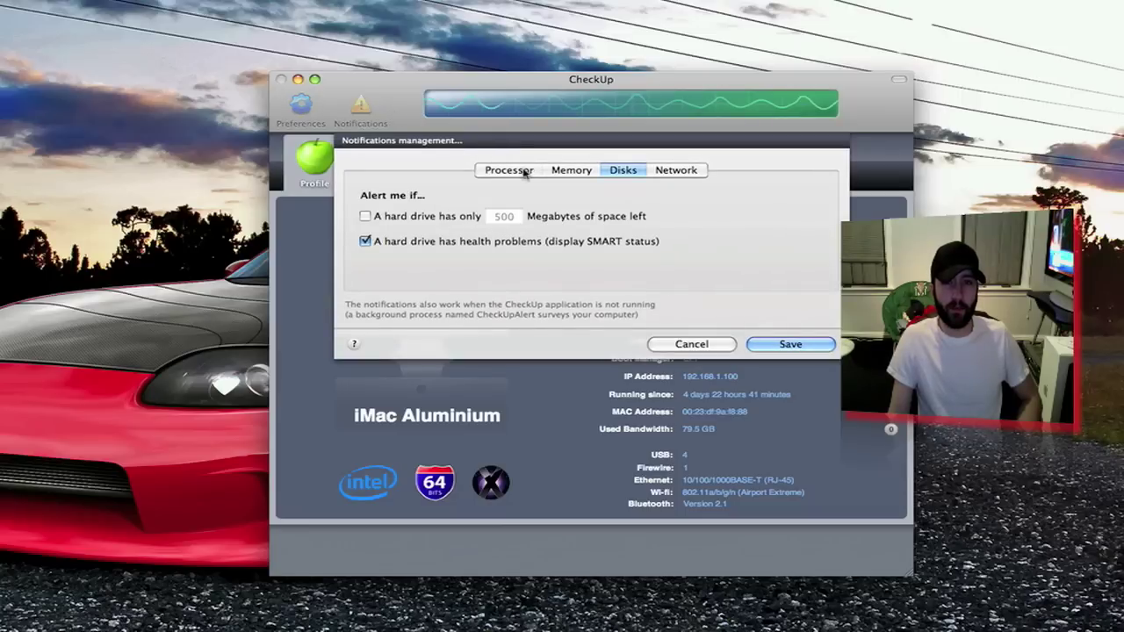
pyautogui.click(524, 173)
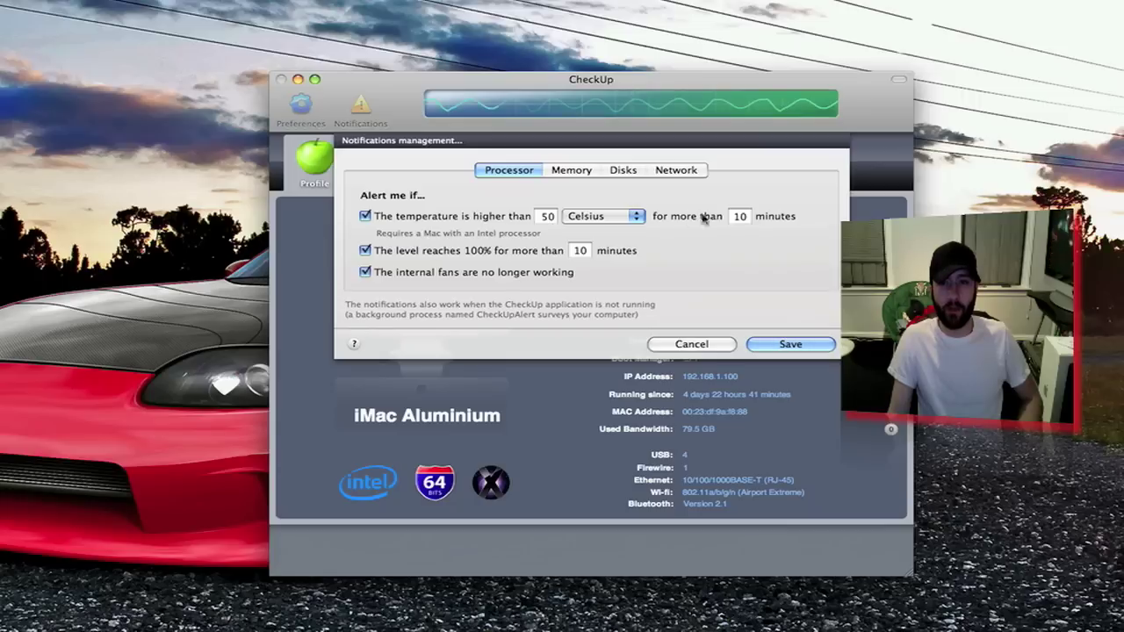
pyautogui.click(740, 216)
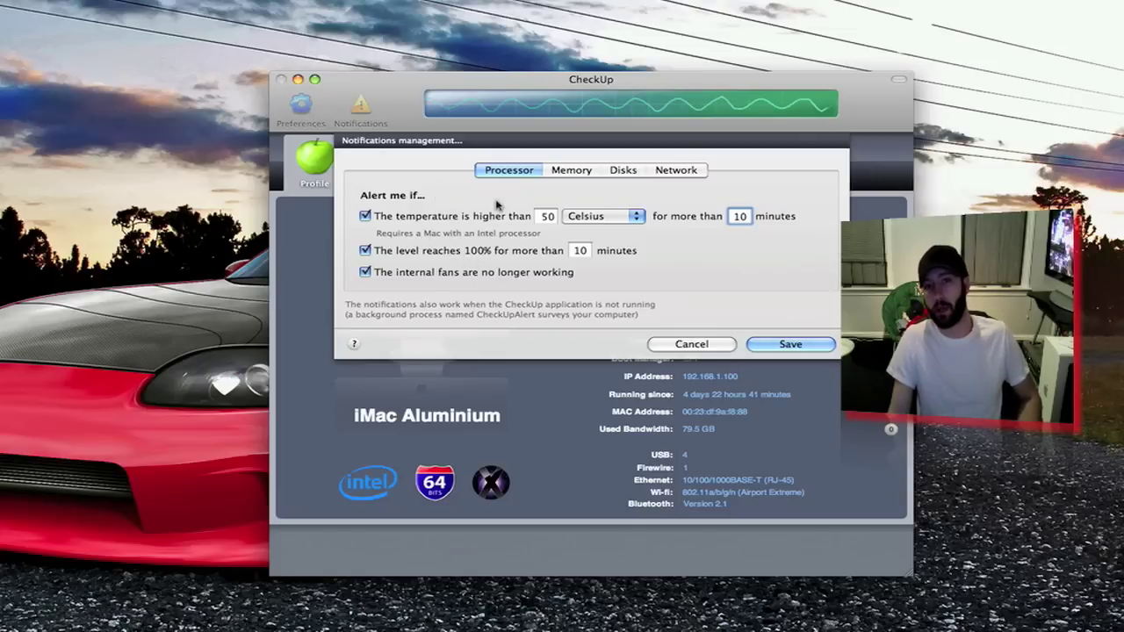
# - Review the memory, disk and network bandwidth alert conditions, then cancel without saving
pyautogui.click(559, 172)
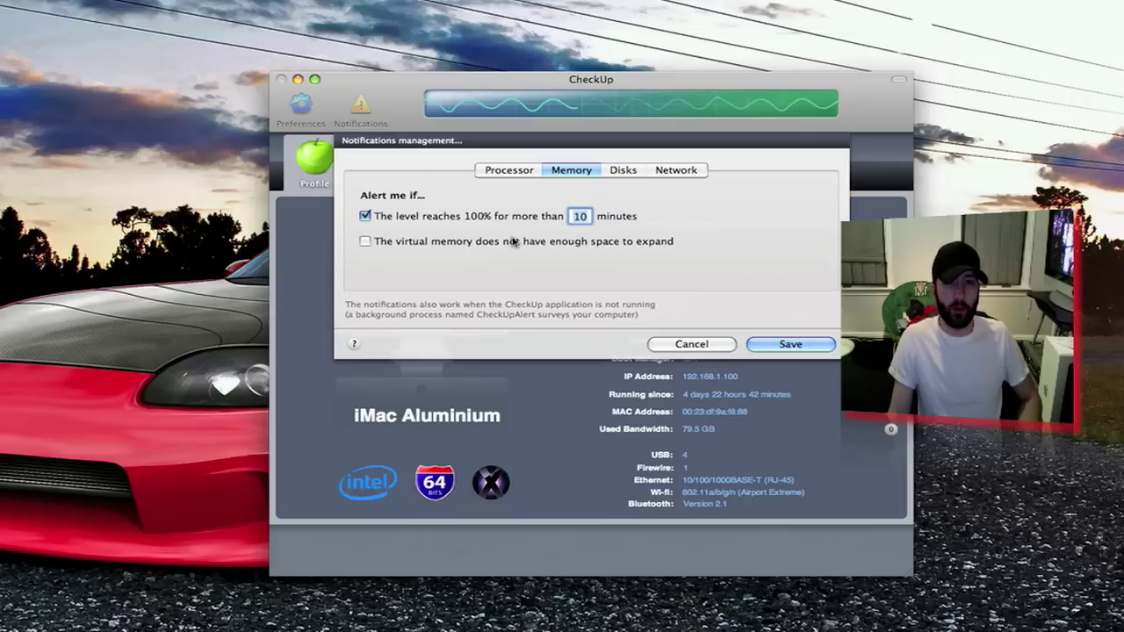
pyautogui.click(633, 176)
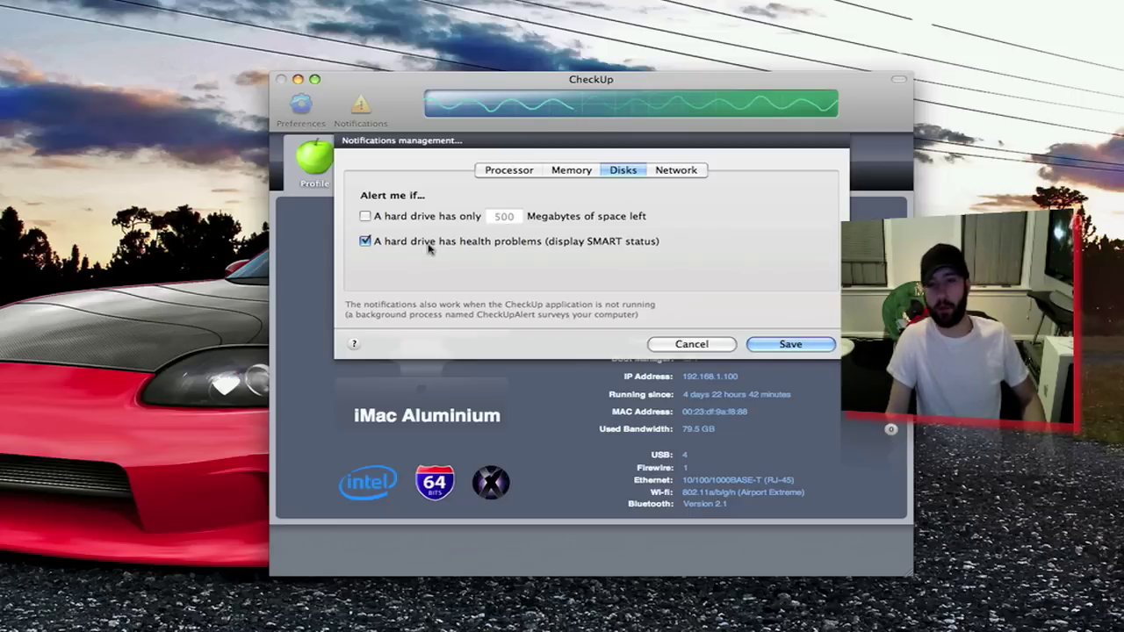
pyautogui.click(684, 170)
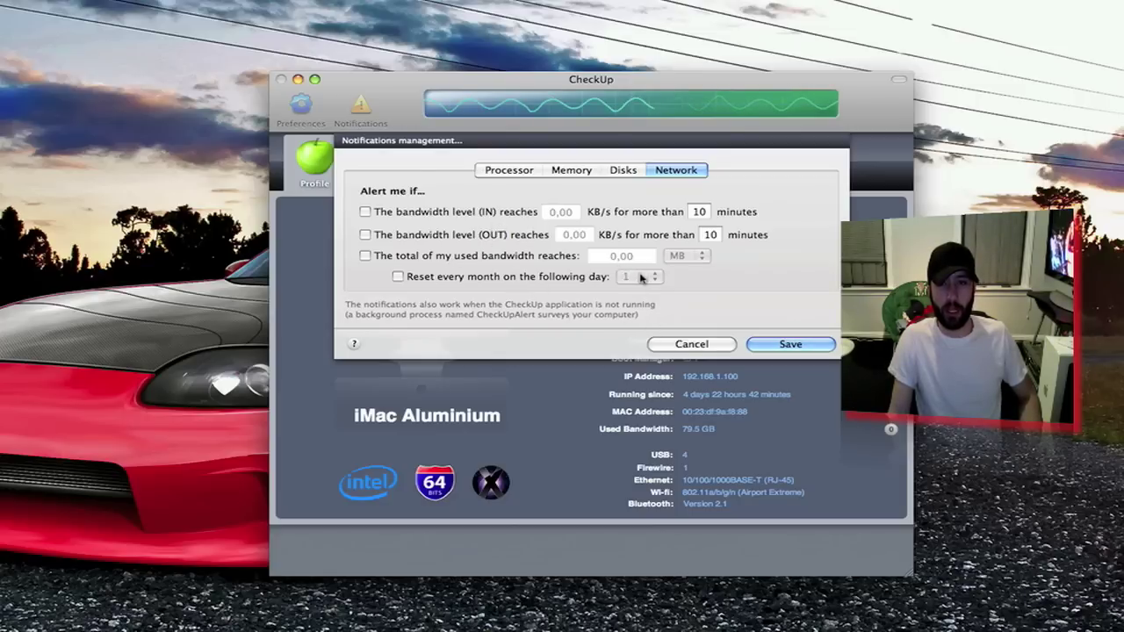
pyautogui.click(674, 343)
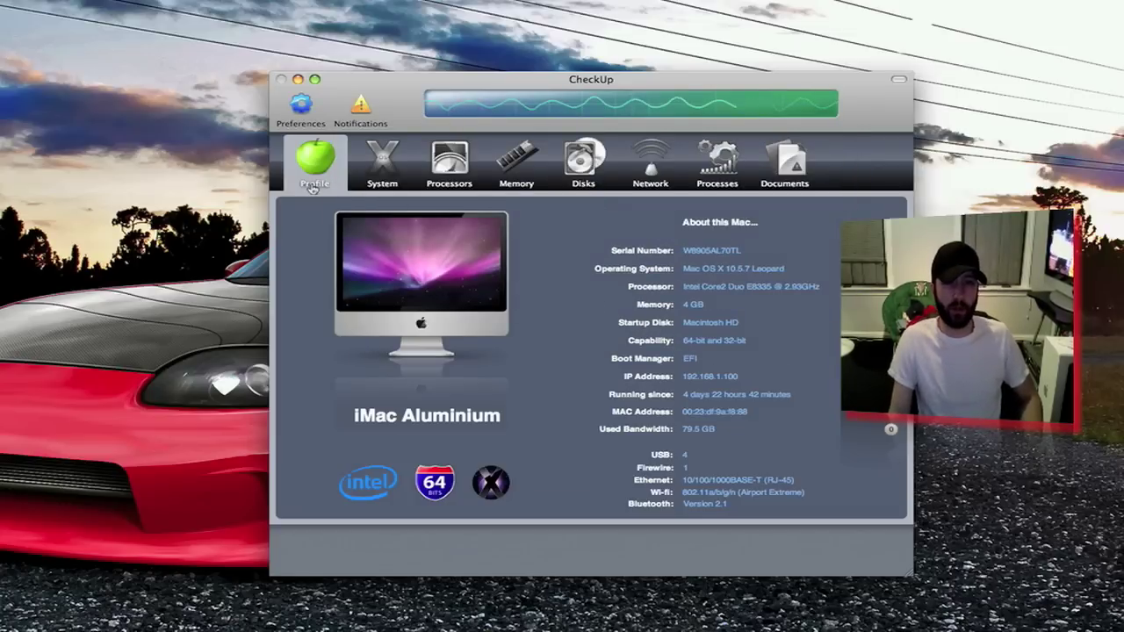
pyautogui.moveTo(729, 239)
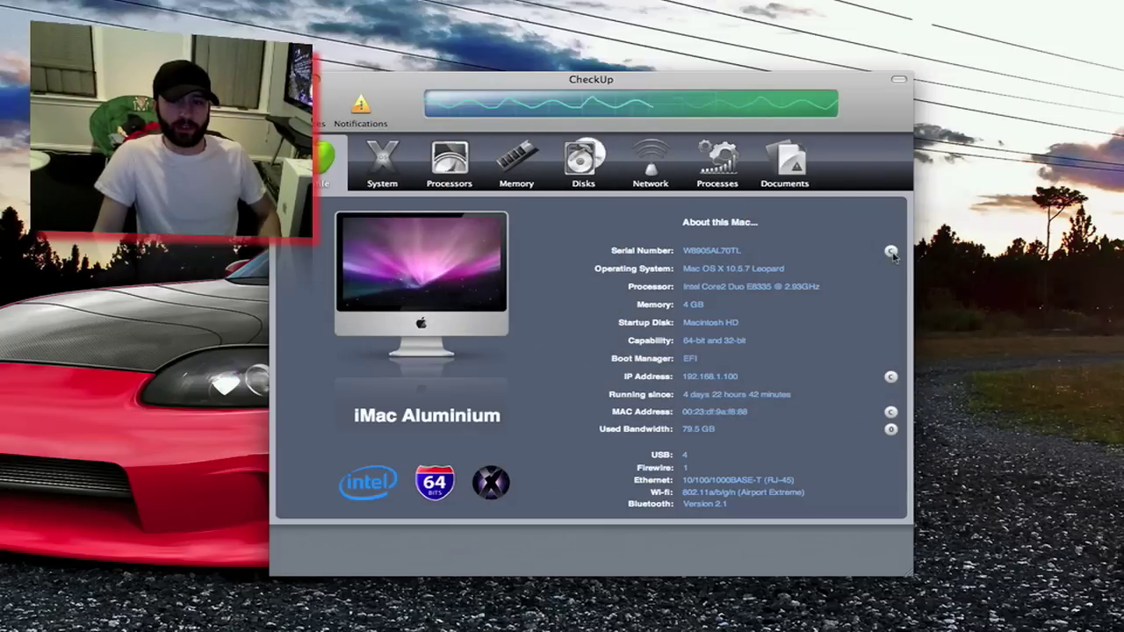
pyautogui.click(891, 252)
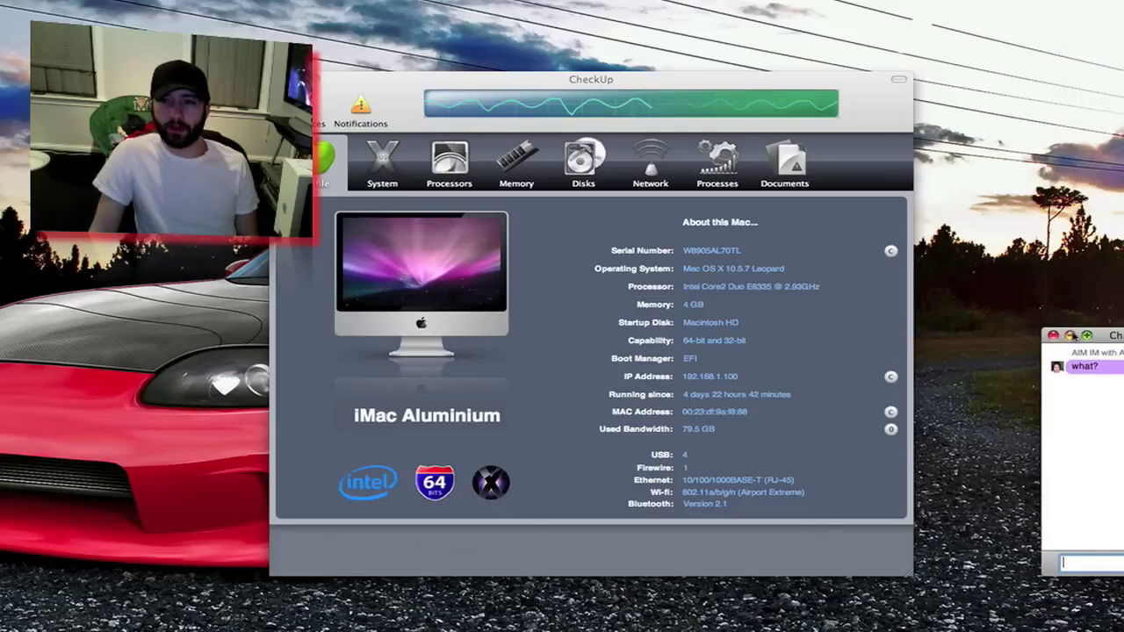
pyautogui.press('super+w')
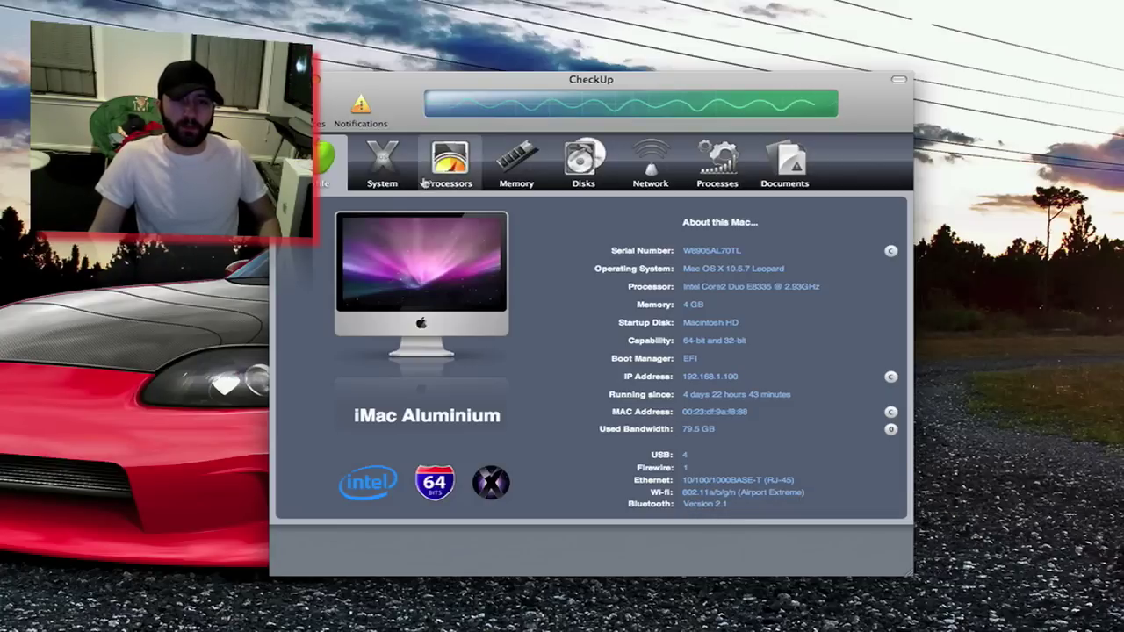
# - List the supported operating systems under System, then show the processor load gauges
pyautogui.click(383, 166)
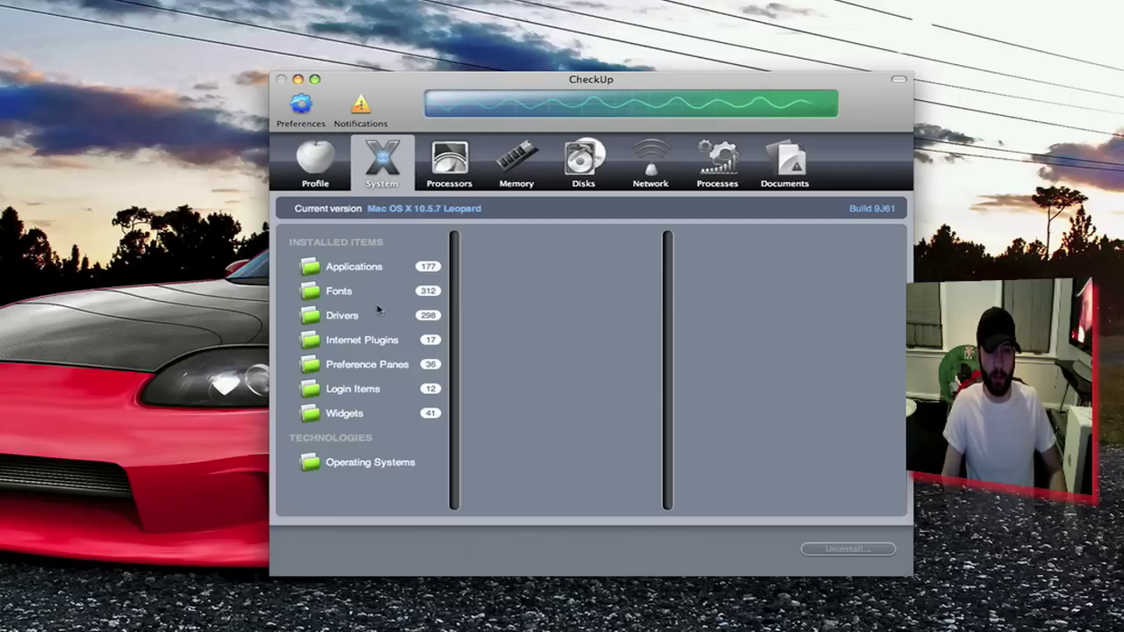
pyautogui.click(367, 465)
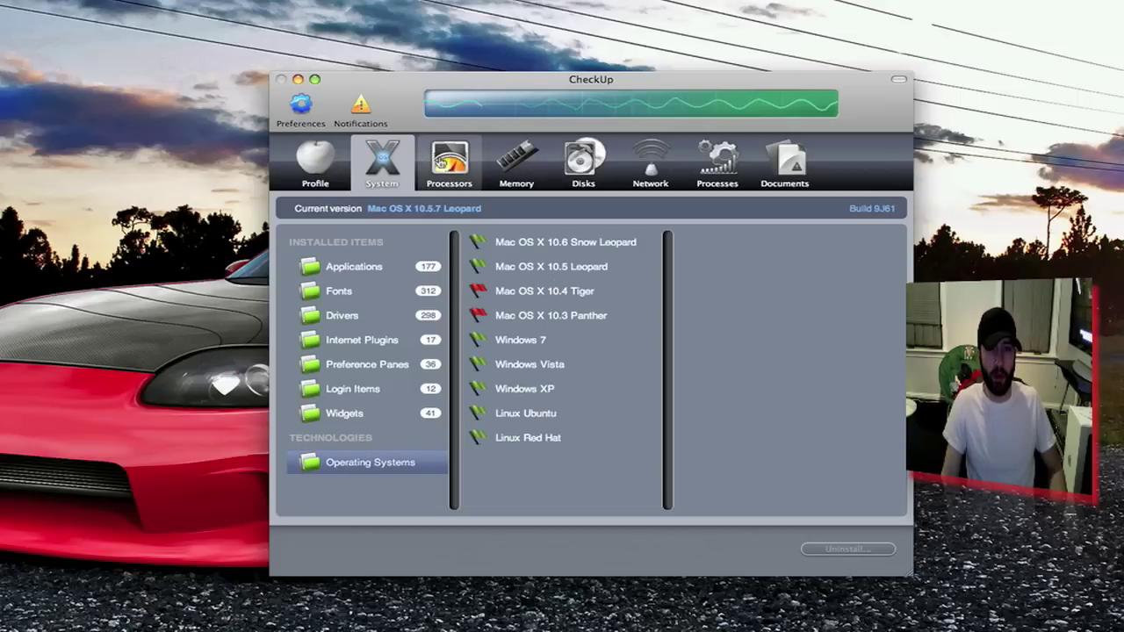
pyautogui.click(440, 163)
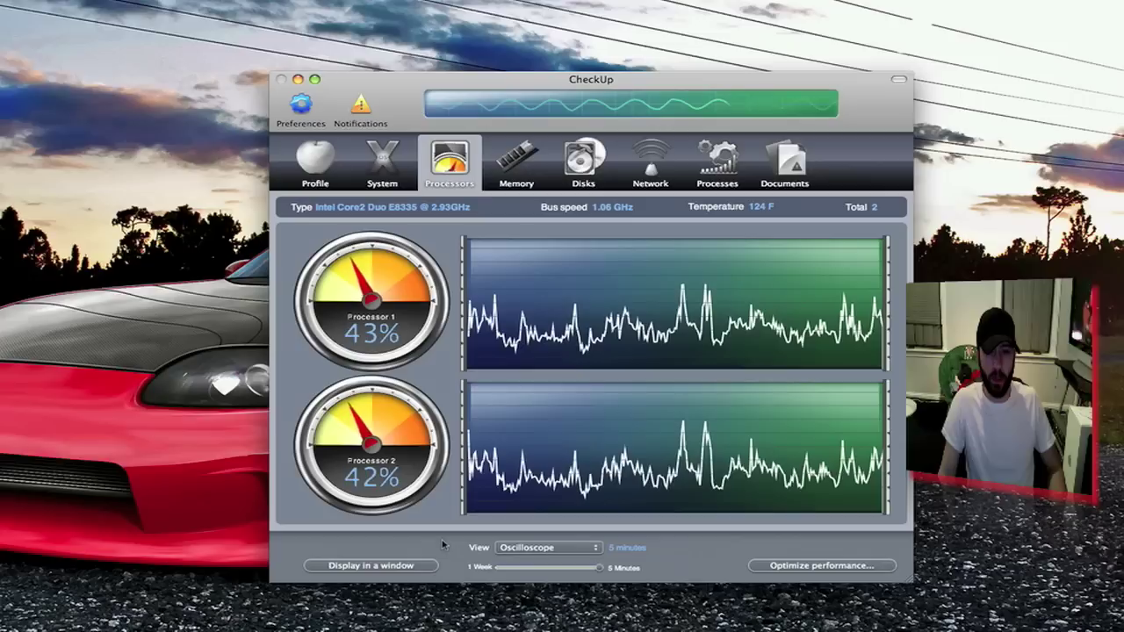
# - Slide the processor graph history to 1 week and back to 5 minutes, then start optimisation
pyautogui.moveTo(596, 569); pyautogui.dragTo(514, 571)
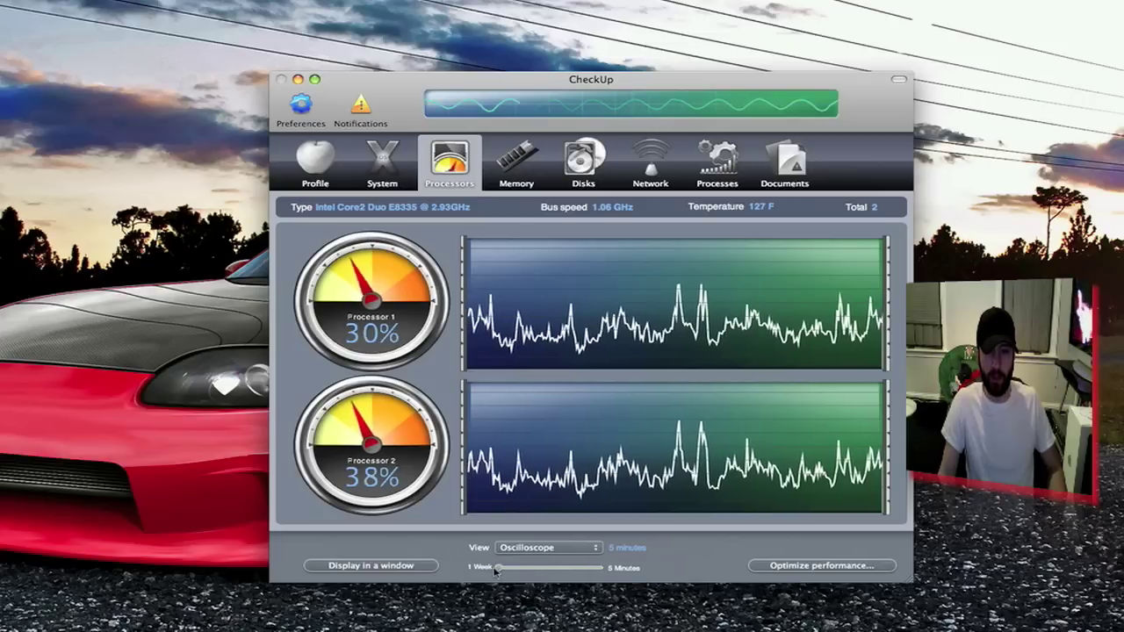
pyautogui.click(553, 569)
pyautogui.moveTo(551, 567); pyautogui.dragTo(653, 567)
pyautogui.click(803, 567)
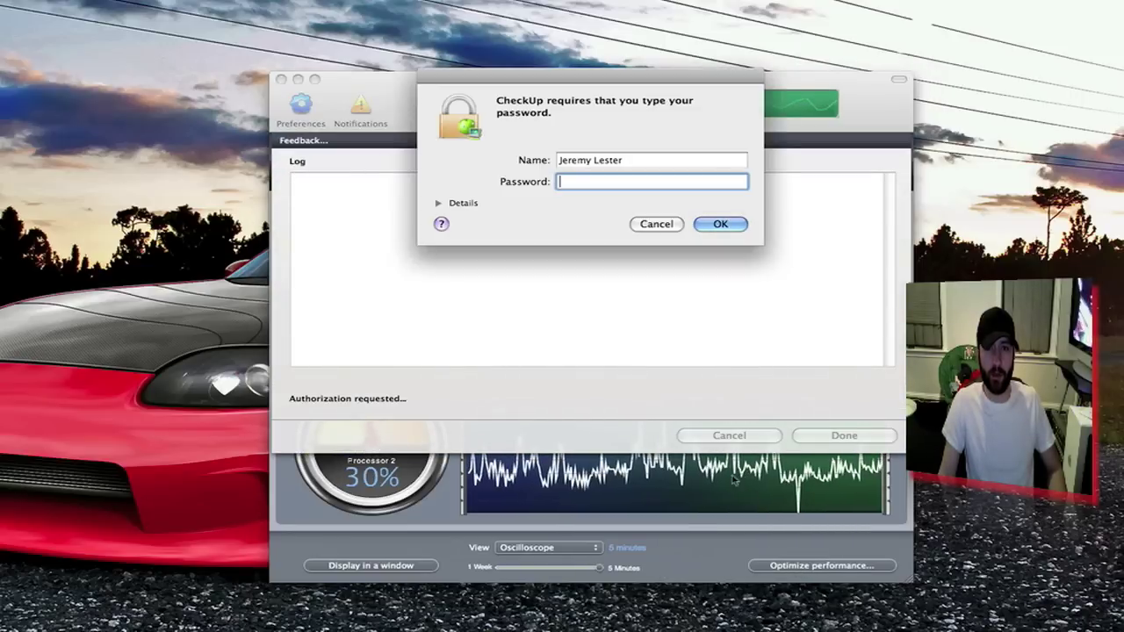
pyautogui.click(657, 225)
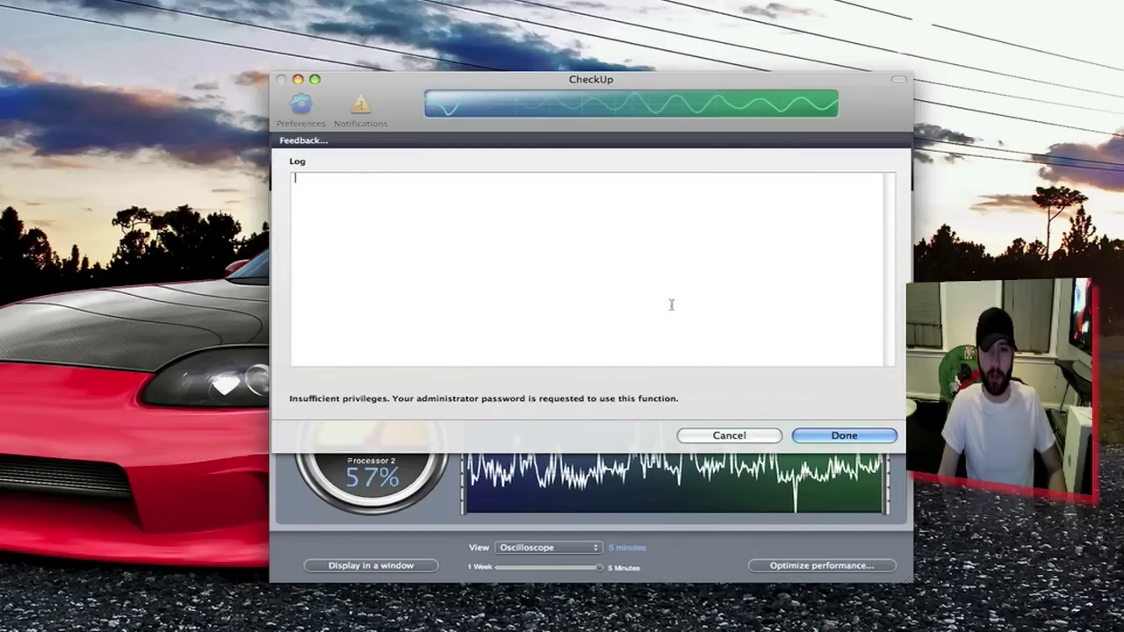
pyautogui.click(729, 435)
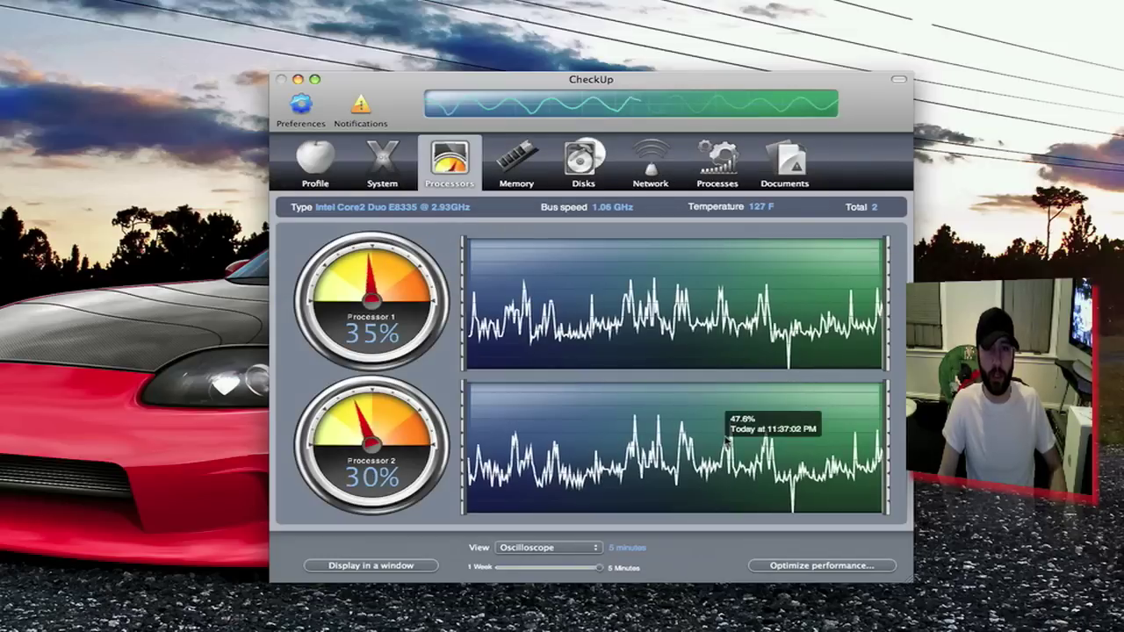
pyautogui.click(531, 548)
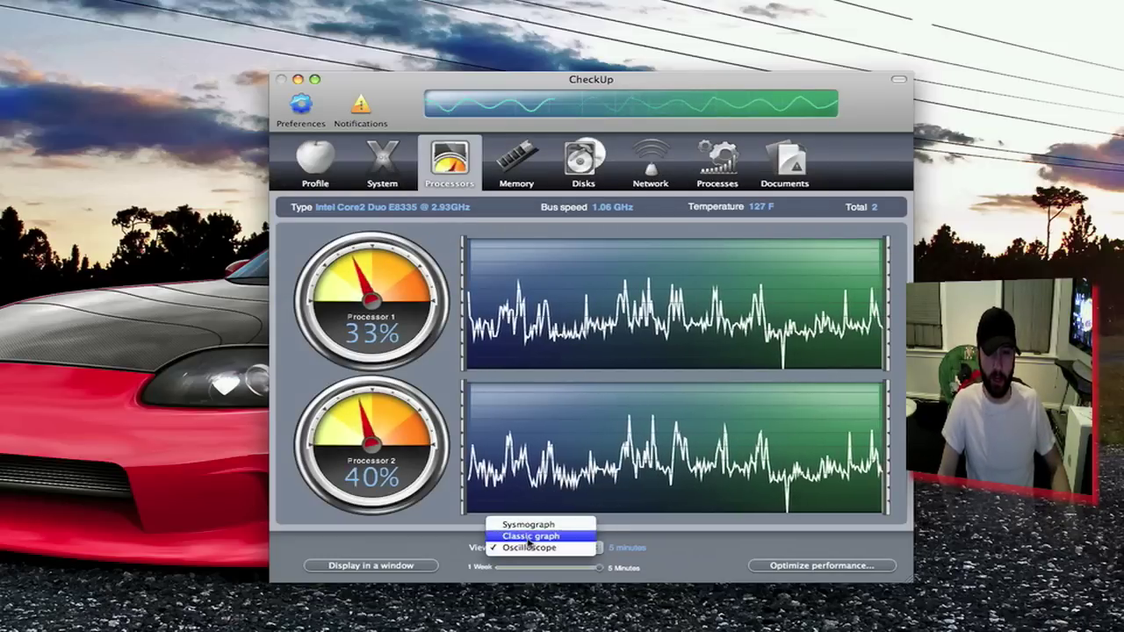
pyautogui.click(529, 537)
pyautogui.click(548, 548)
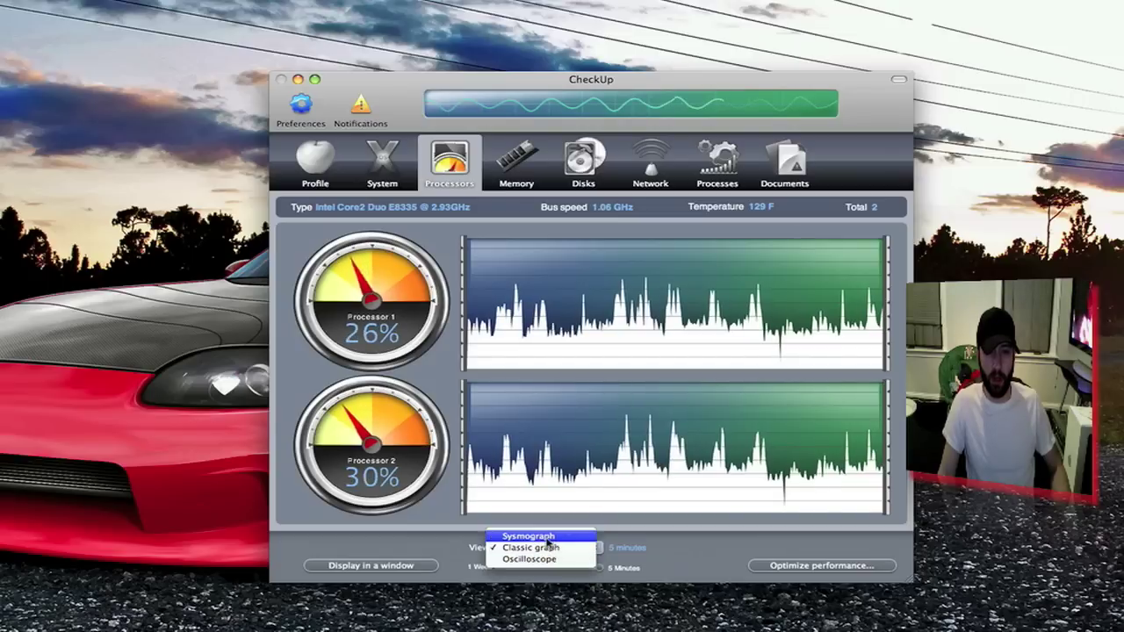
pyautogui.click(530, 536)
pyautogui.click(545, 548)
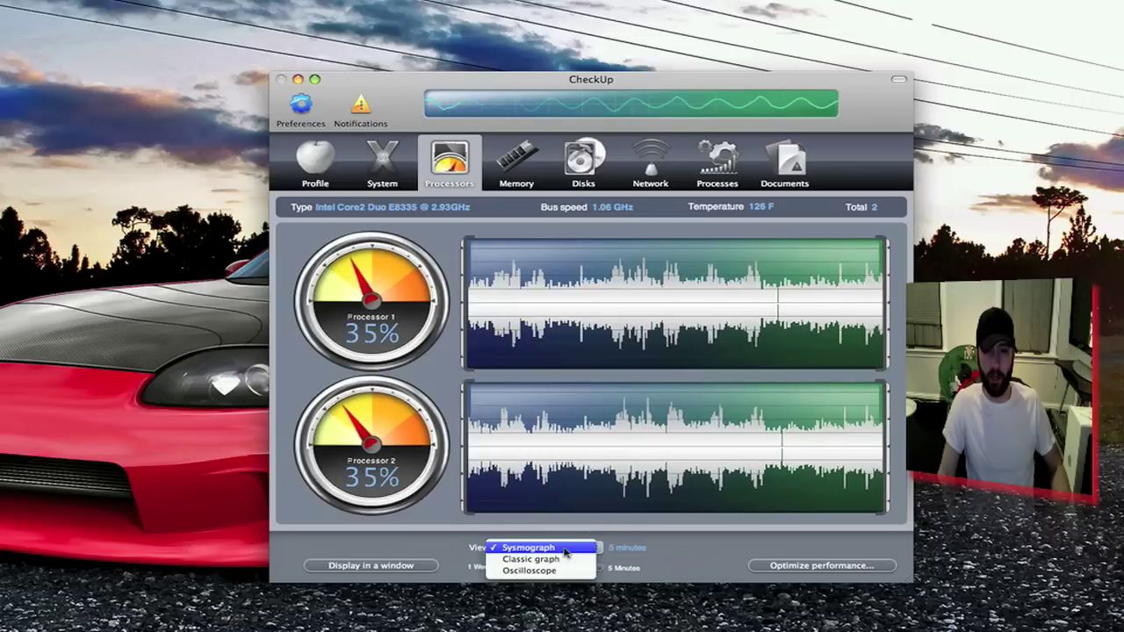
pyautogui.click(563, 560)
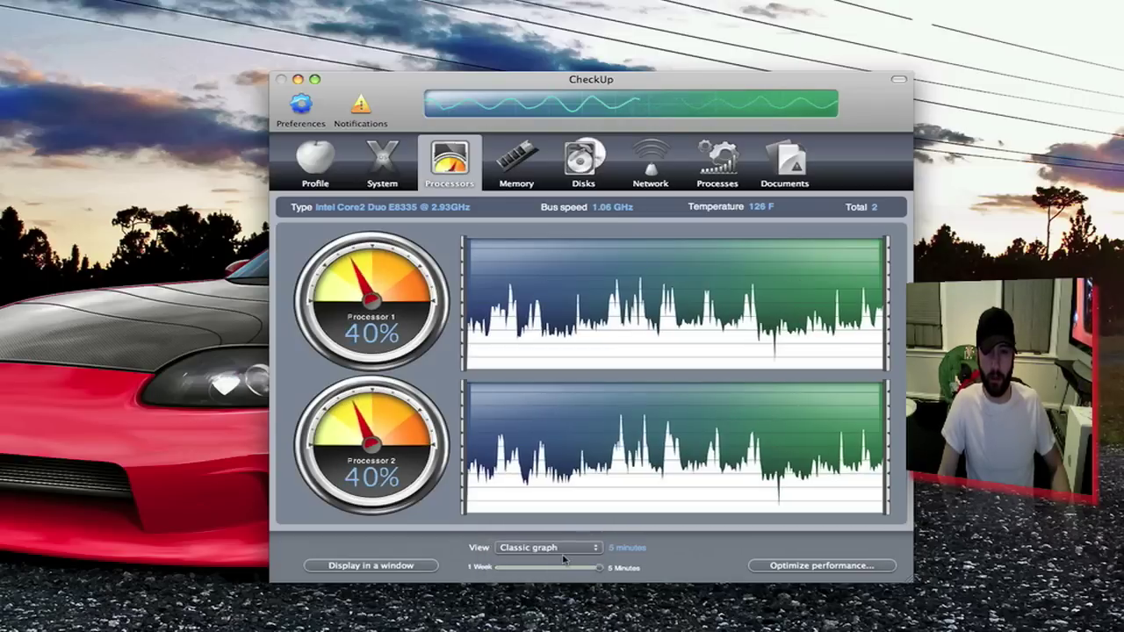
pyautogui.click(563, 548)
pyautogui.click(563, 560)
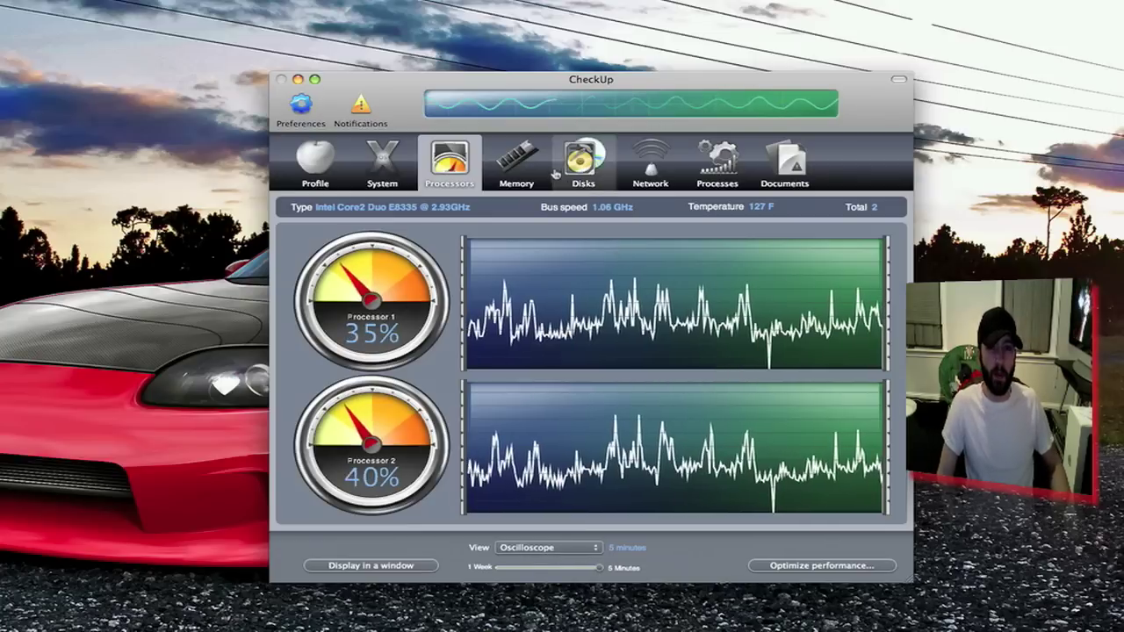
pyautogui.click(511, 162)
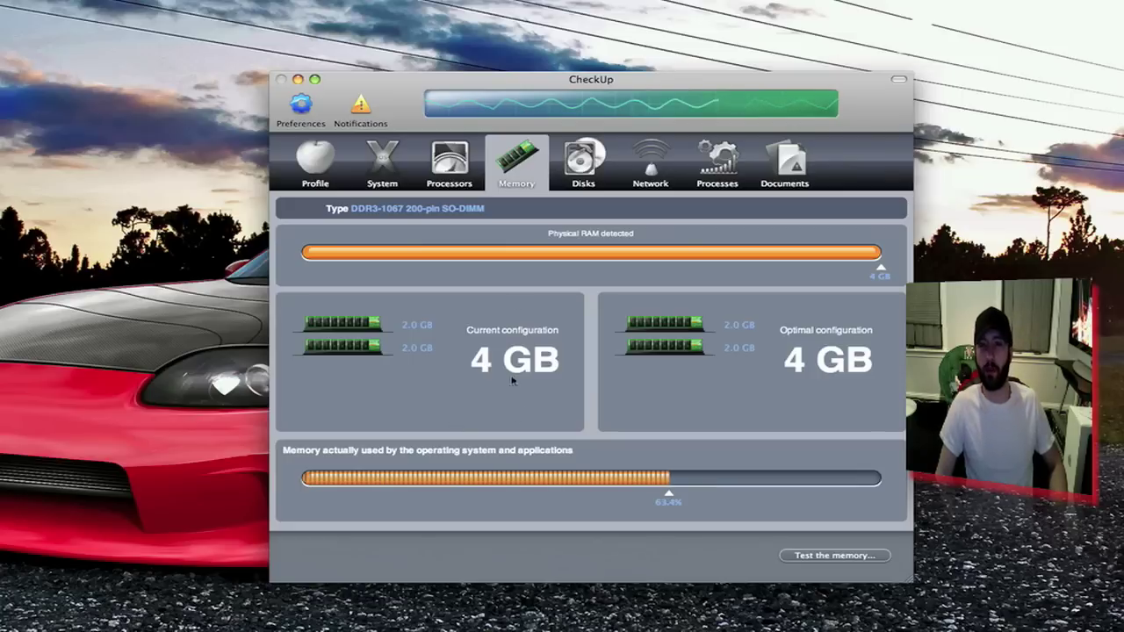
# - Show the Disks pane with 596.2 GB total capacity across 3 disks
pyautogui.click(583, 167)
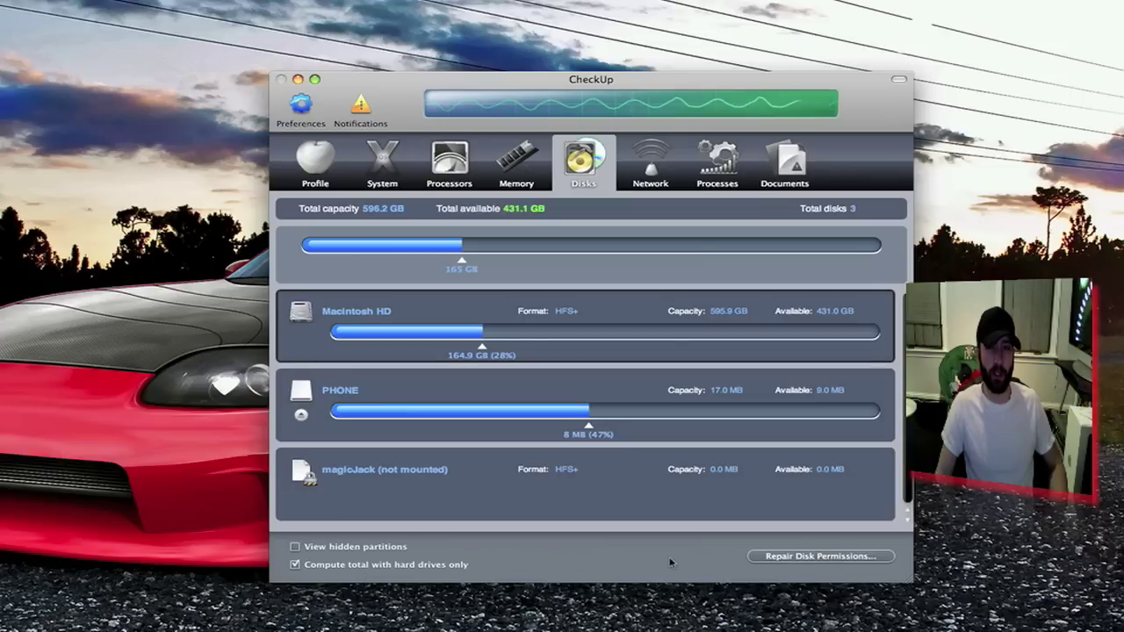
# - Show the Network pane with its incoming and outgoing traffic graphs
pyautogui.click(650, 186)
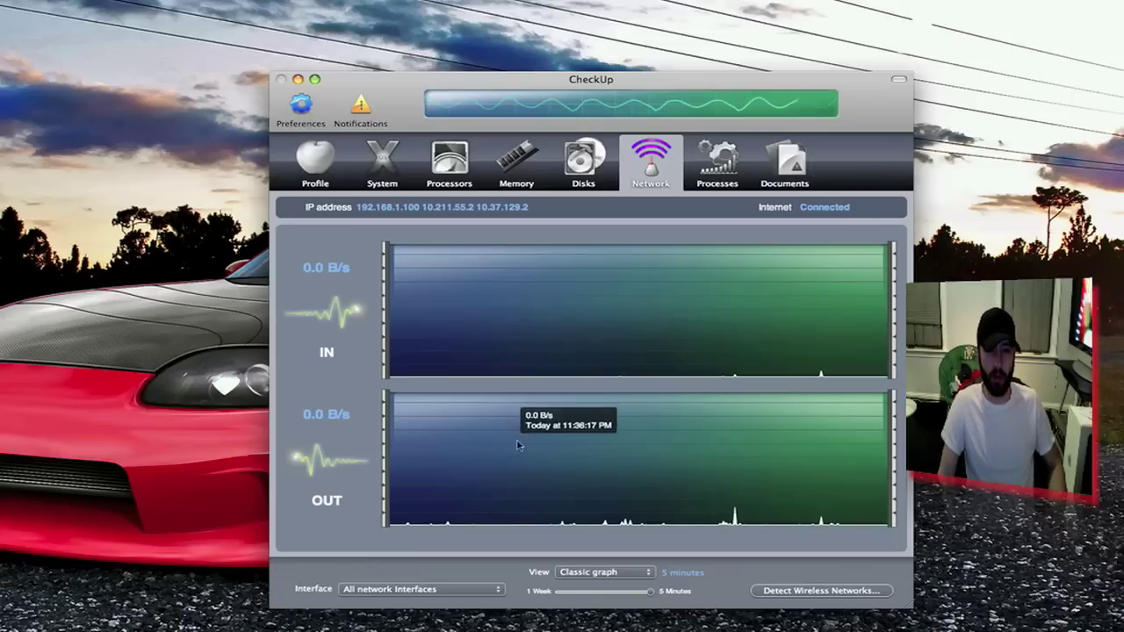
# - Keep all network interfaces monitored and extend the network graph history to 7 days
pyautogui.click(462, 591)
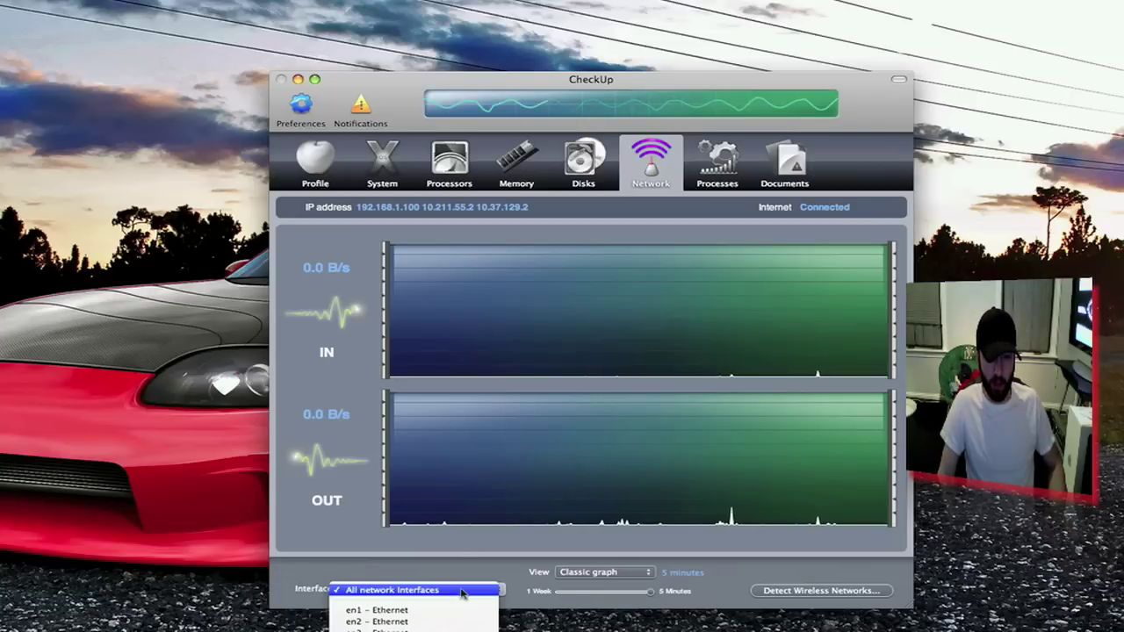
pyautogui.click(471, 580)
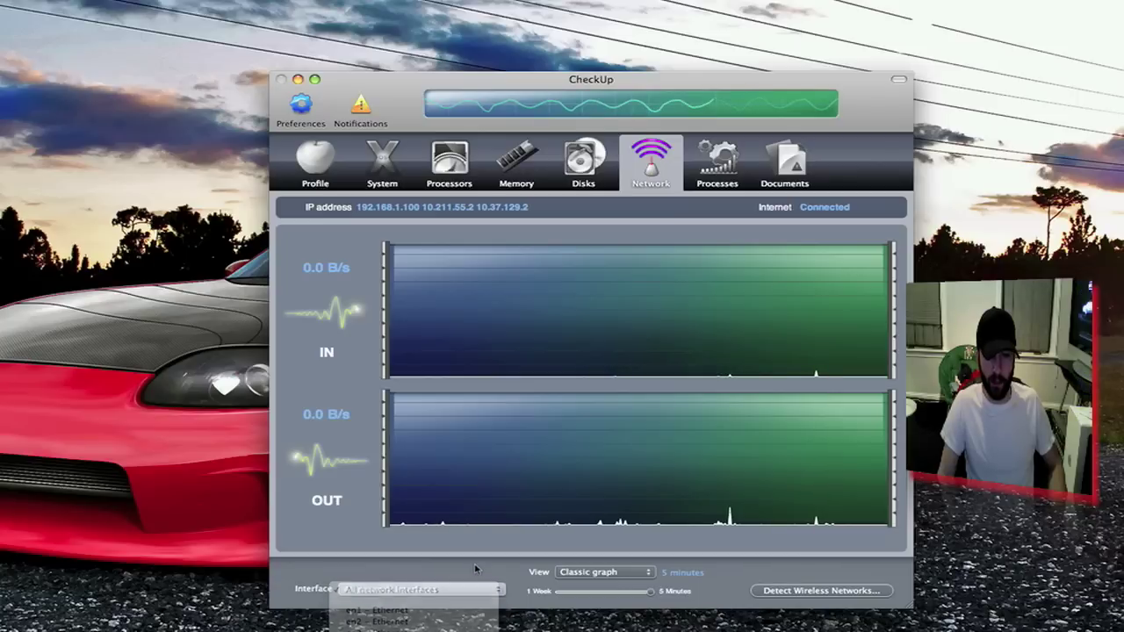
pyautogui.click(578, 577)
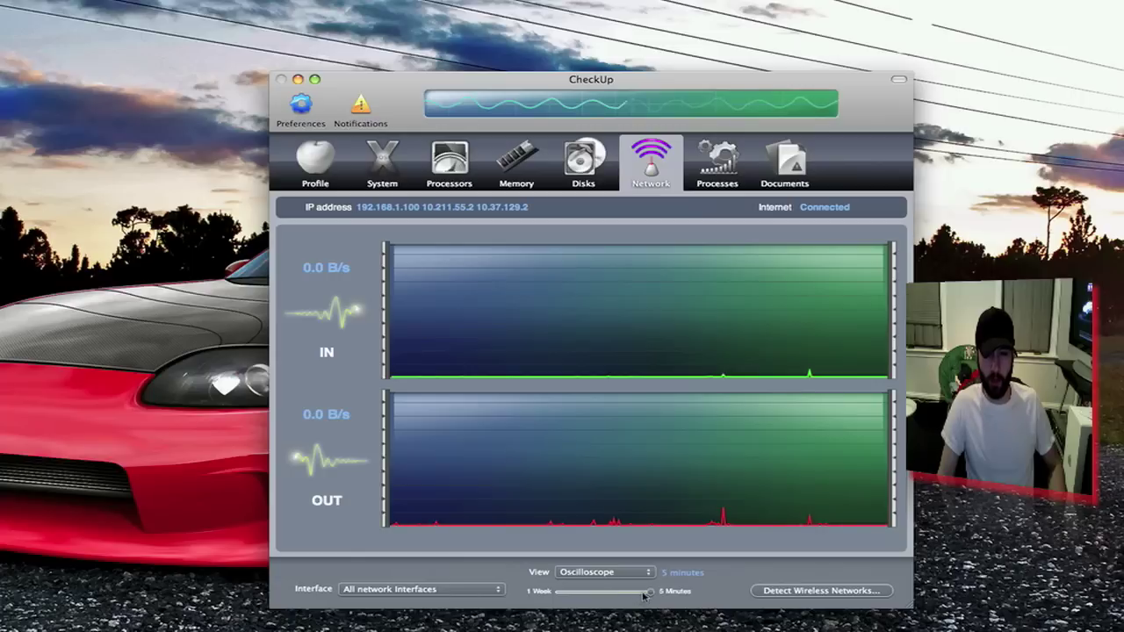
pyautogui.moveTo(646, 596)
pyautogui.mouseDown()
pyautogui.moveTo(558, 596)
pyautogui.moveTo(662, 599)
pyautogui.mouseUp()
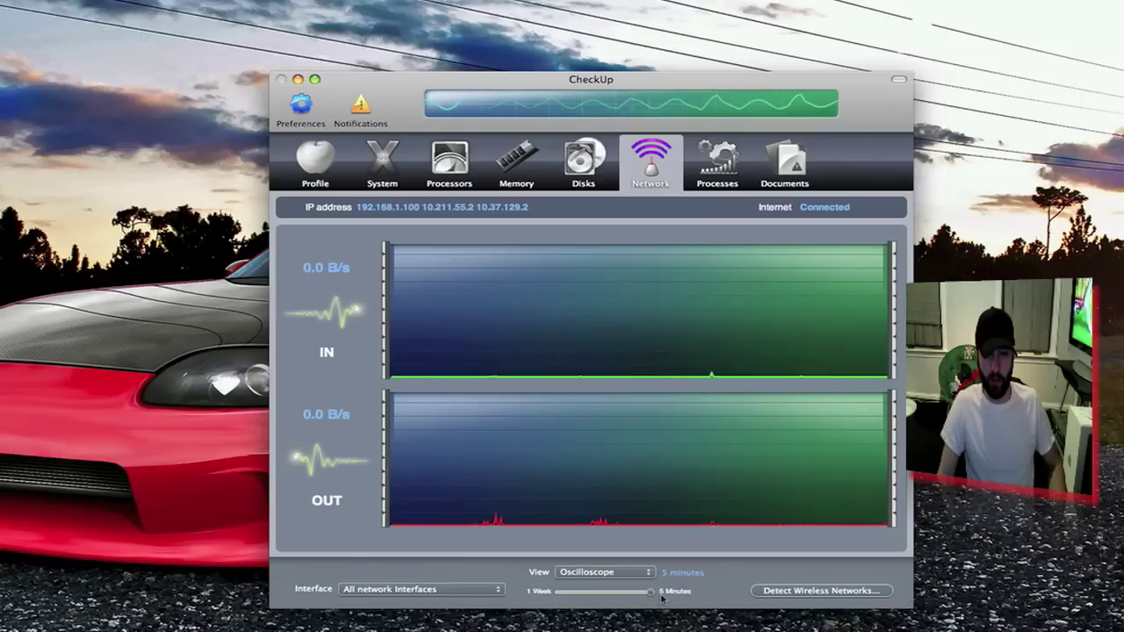
# - Scan for nearby Wi-fi networks, close the detector, and bring up the Processes pane
pyautogui.click(778, 592)
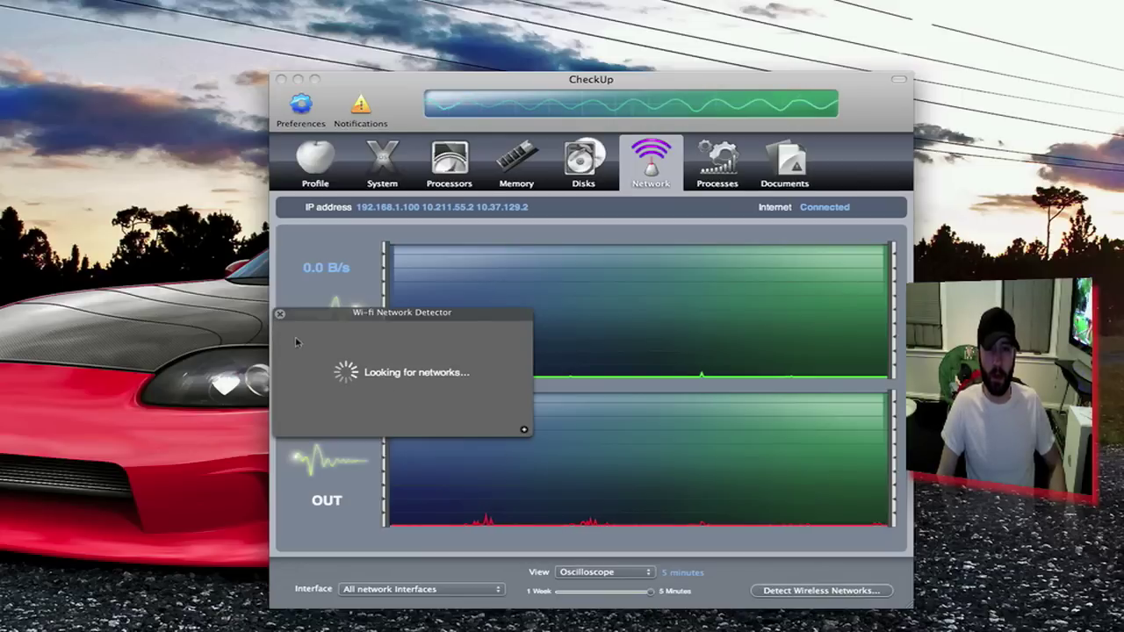
pyautogui.click(280, 314)
pyautogui.click(718, 162)
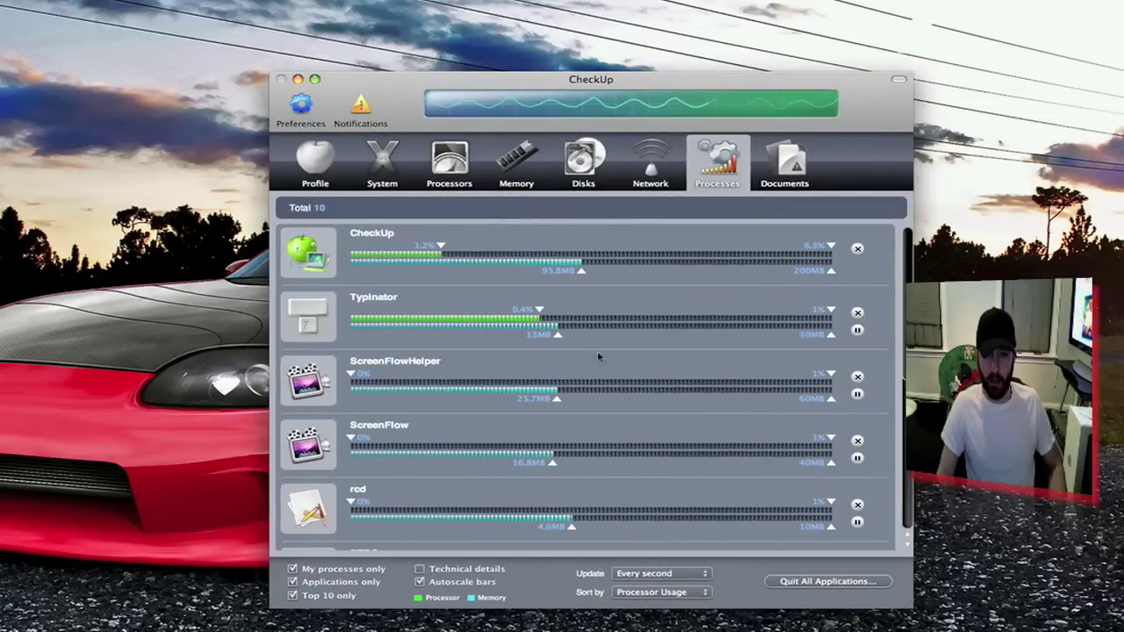
# - Keep the 1-second refresh interval and sort processes by Memory Usage
pyautogui.click(695, 578)
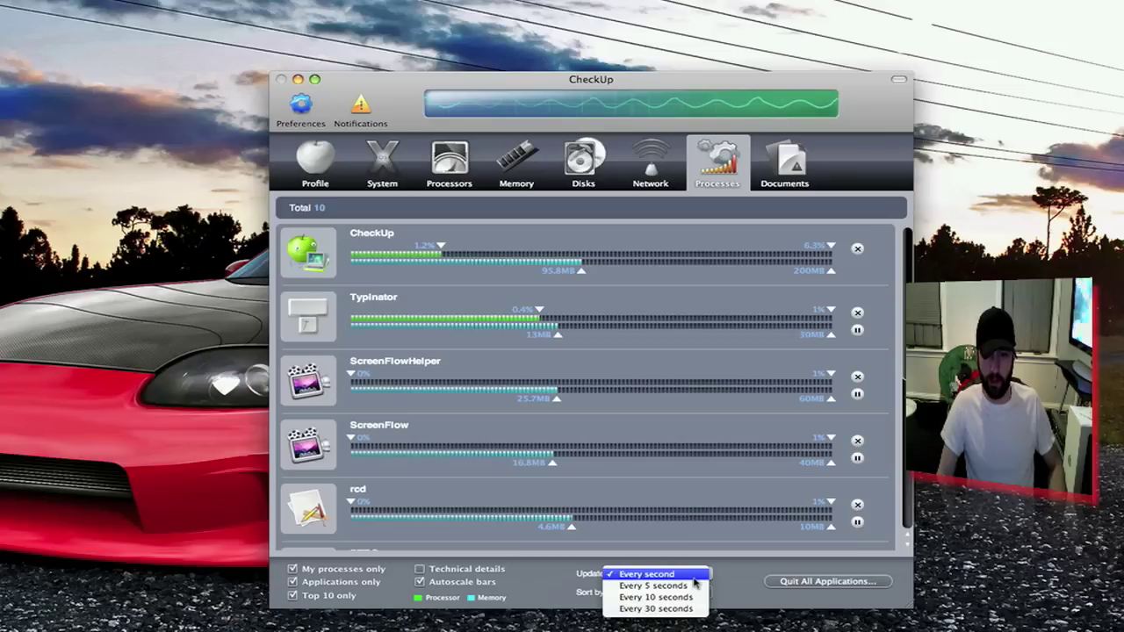
pyautogui.click(742, 580)
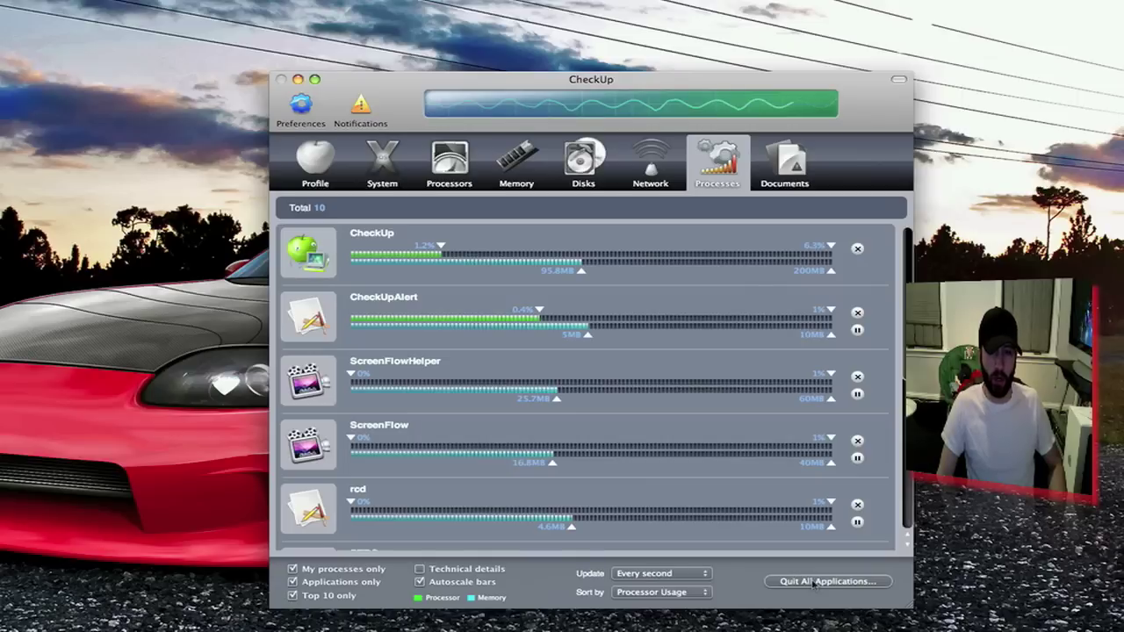
pyautogui.click(698, 598)
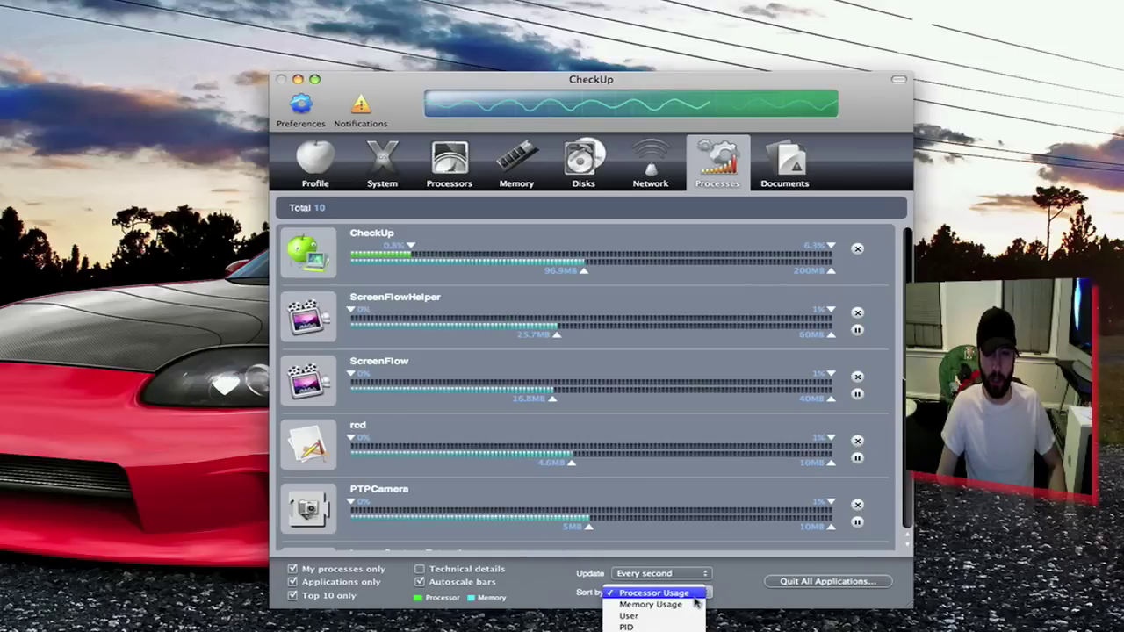
pyautogui.click(695, 605)
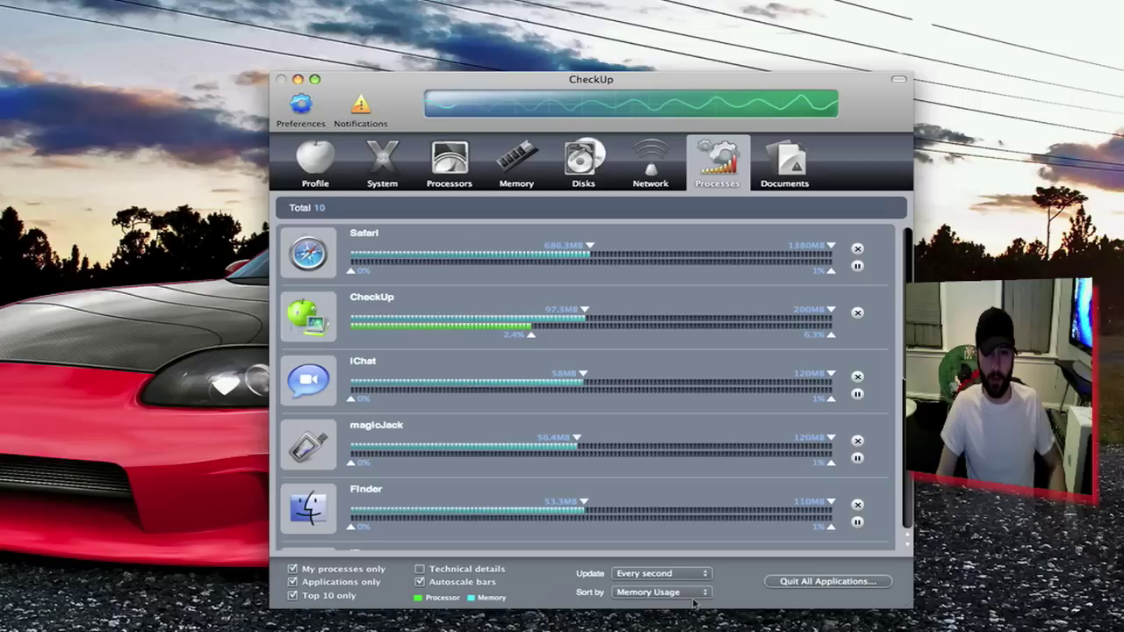
pyautogui.click(694, 603)
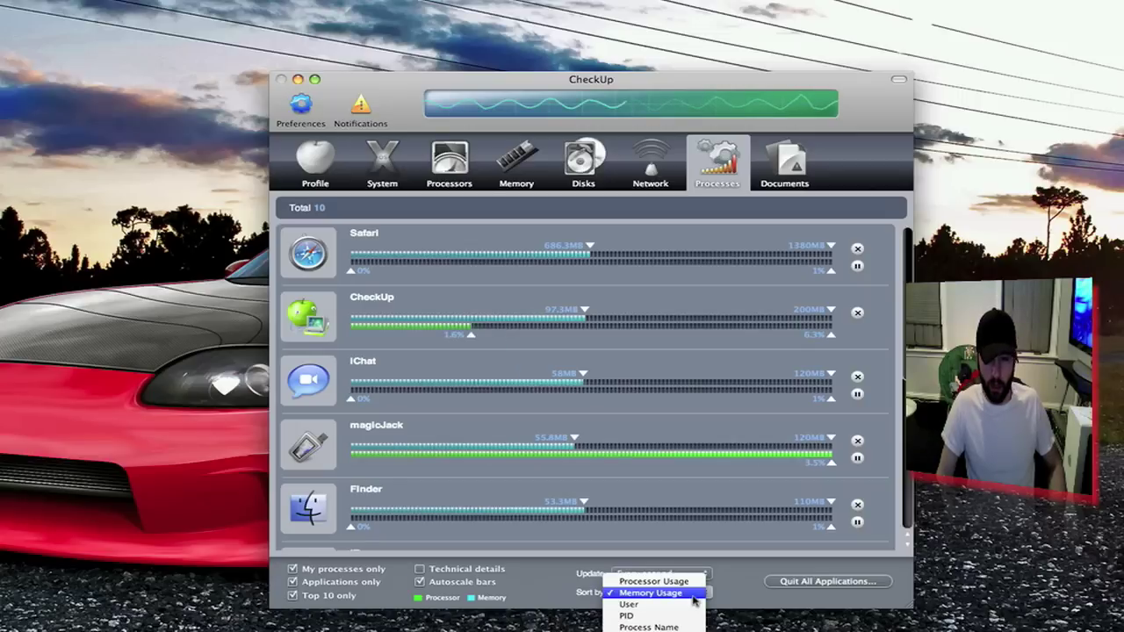
pyautogui.click(735, 580)
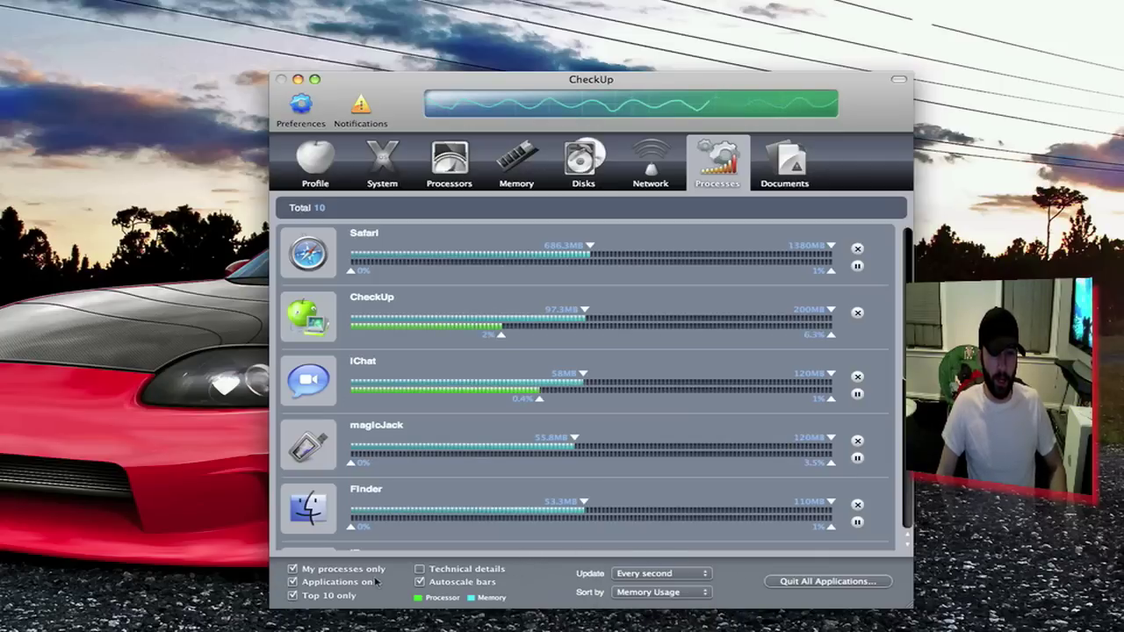
# - Turn on Technical details for ID, threads, user and memory, and turn off Autoscale bars
pyautogui.moveTo(343, 580)
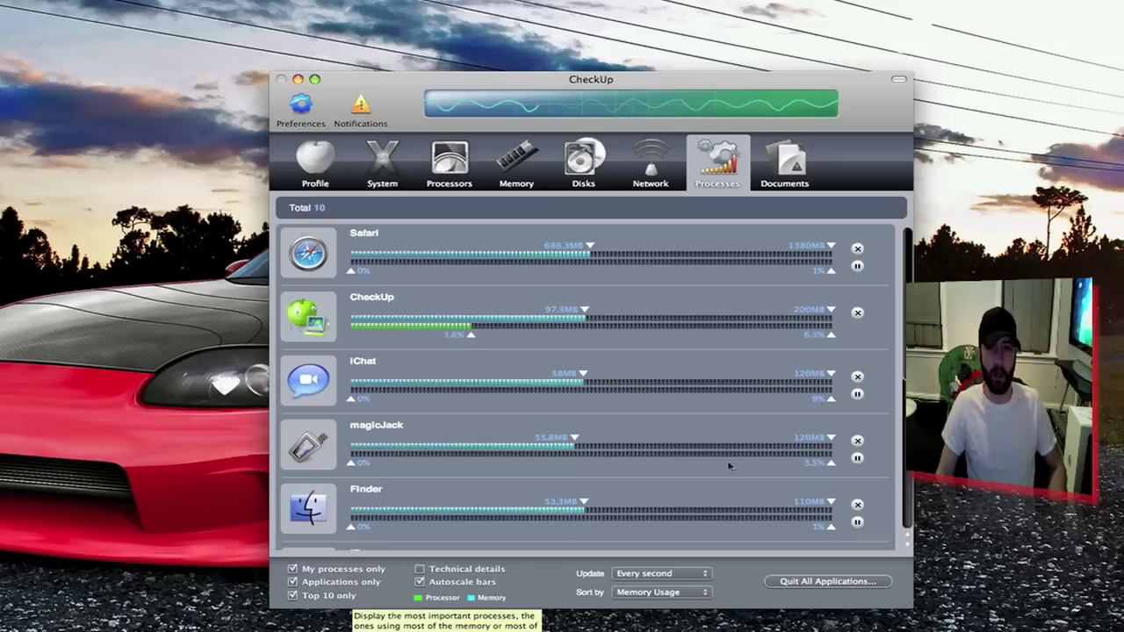
pyautogui.scroll(-5, 745, 446)
pyautogui.scroll(5, 745, 446)
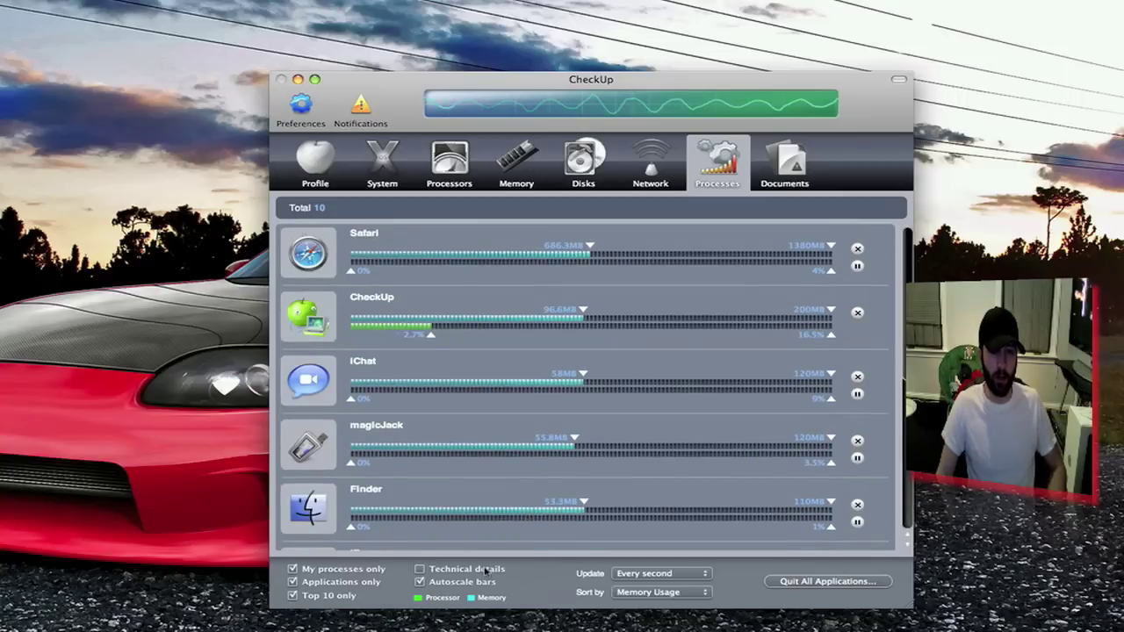
pyautogui.click(486, 571)
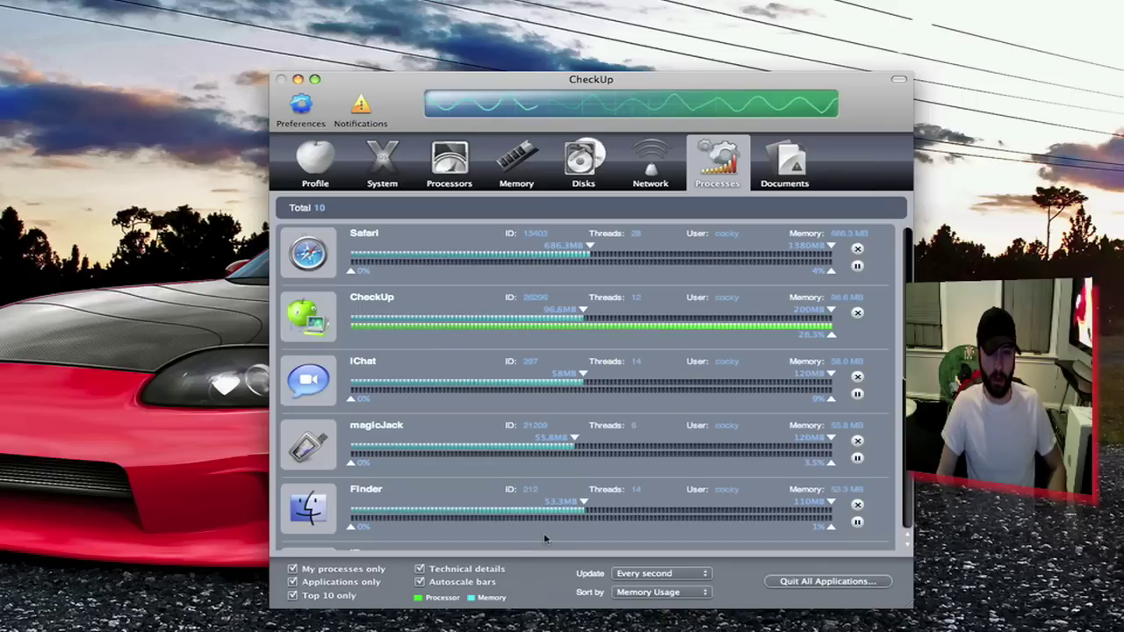
pyautogui.click(444, 586)
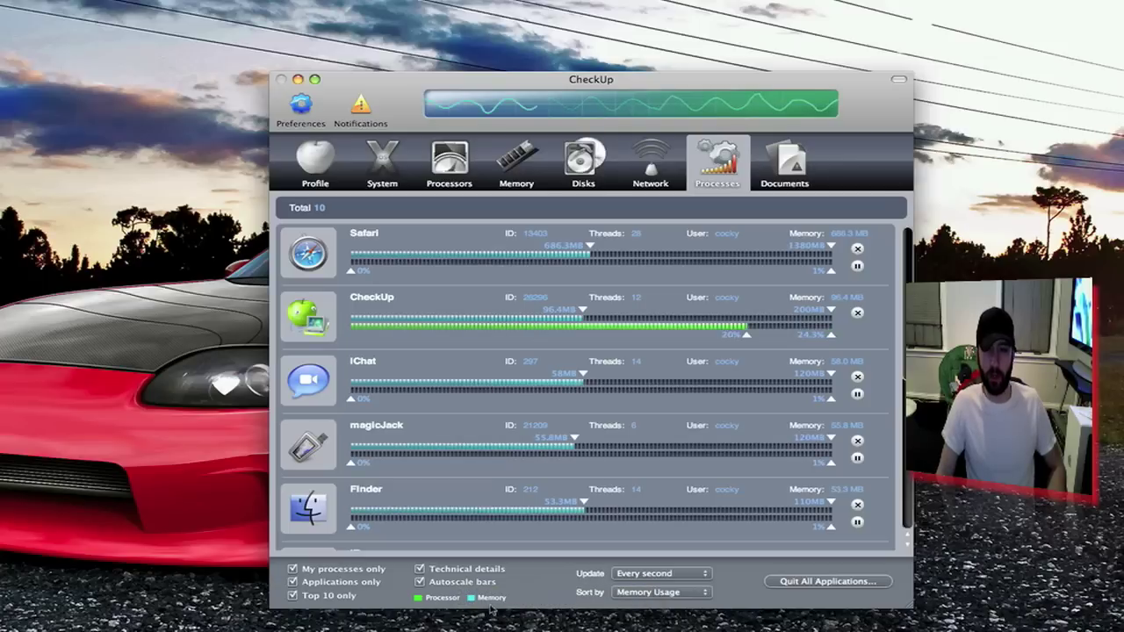
pyautogui.click(777, 176)
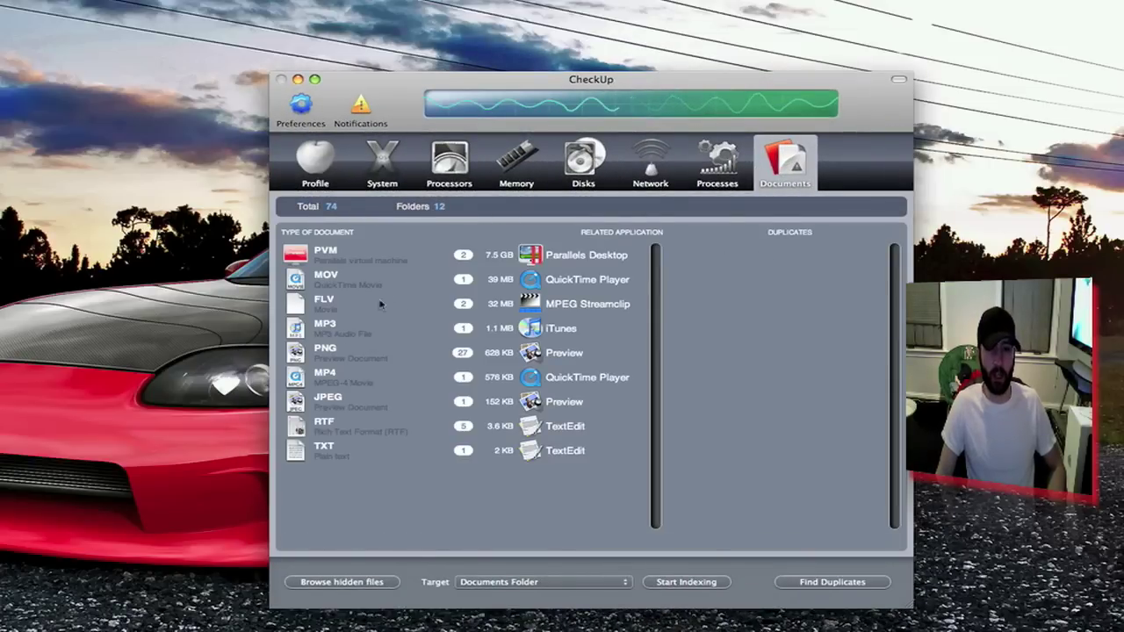
# - Start indexing and keep Documents Folder as the indexing target
pyautogui.click(685, 583)
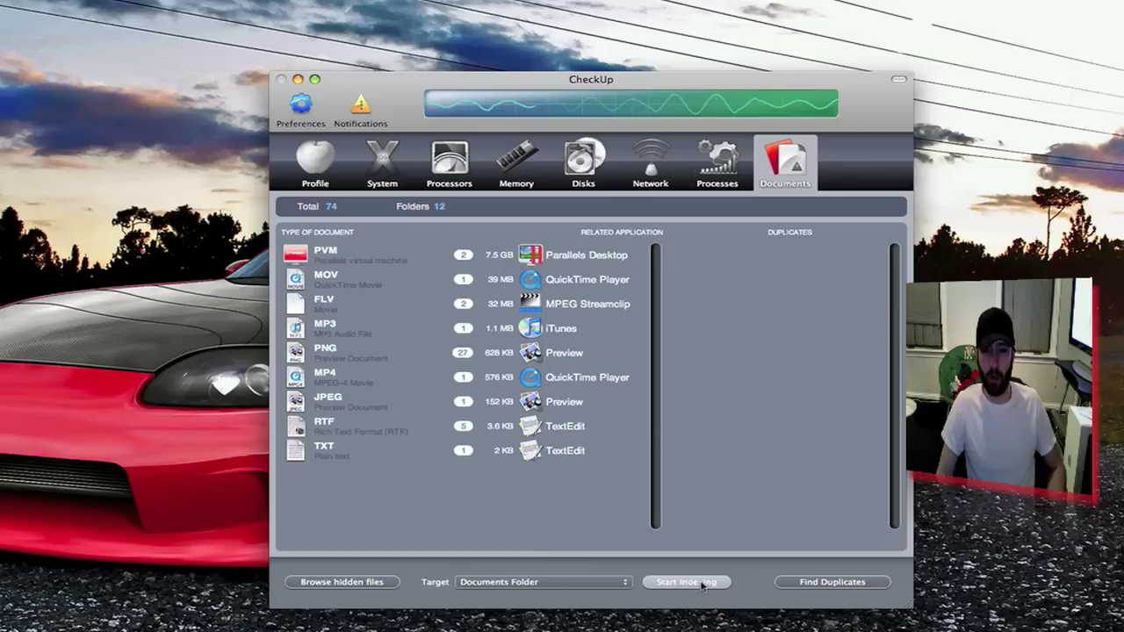
pyautogui.click(361, 587)
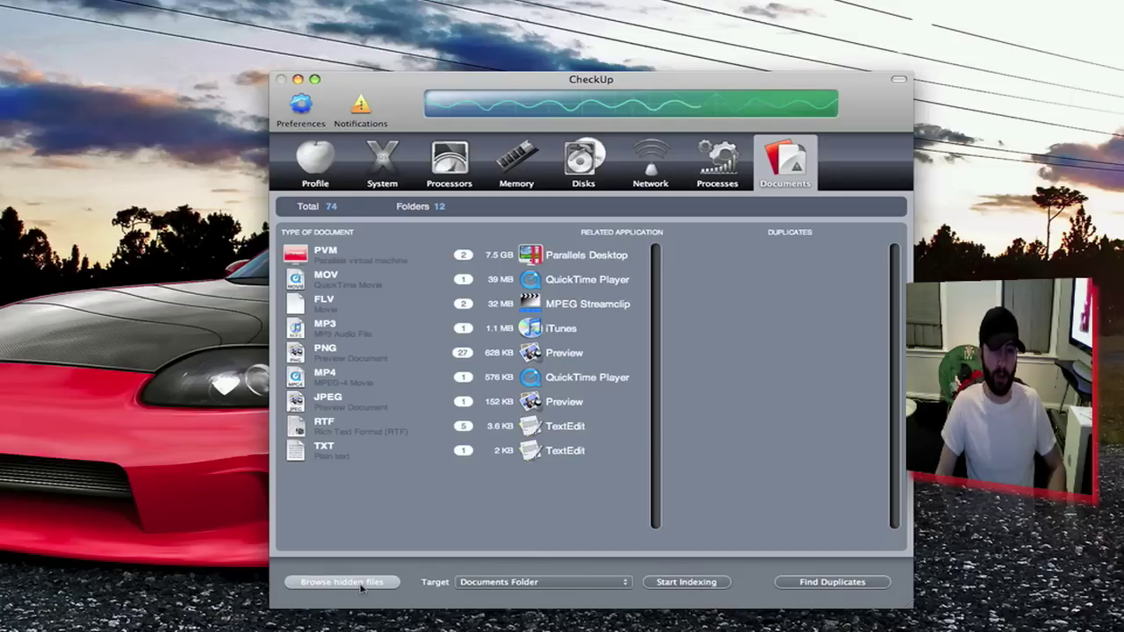
pyautogui.click(486, 584)
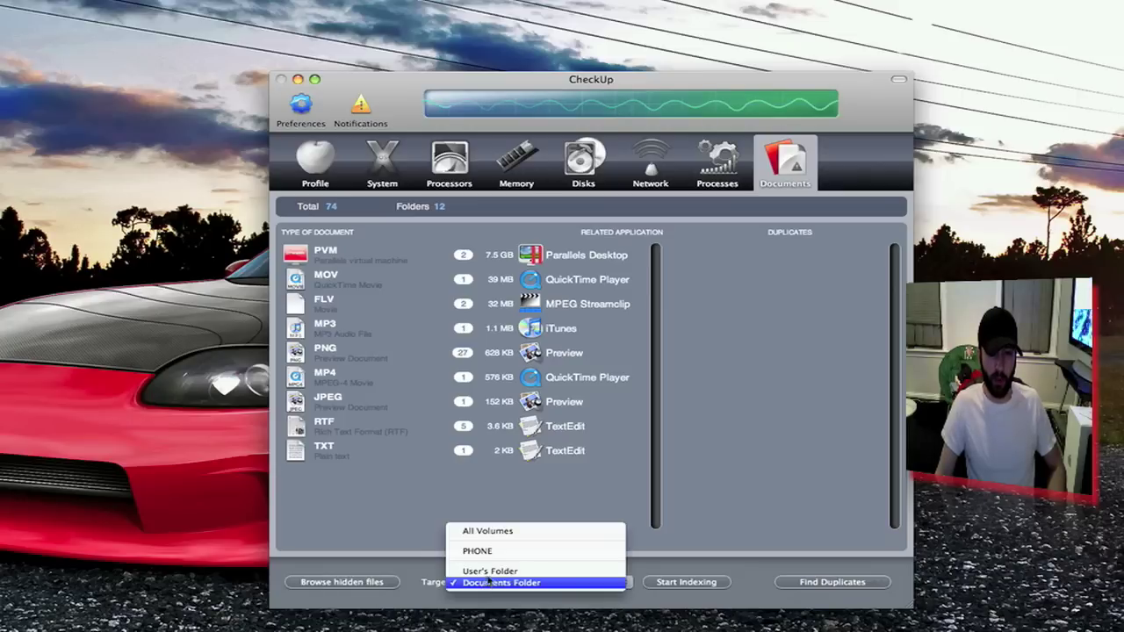
pyautogui.click(646, 572)
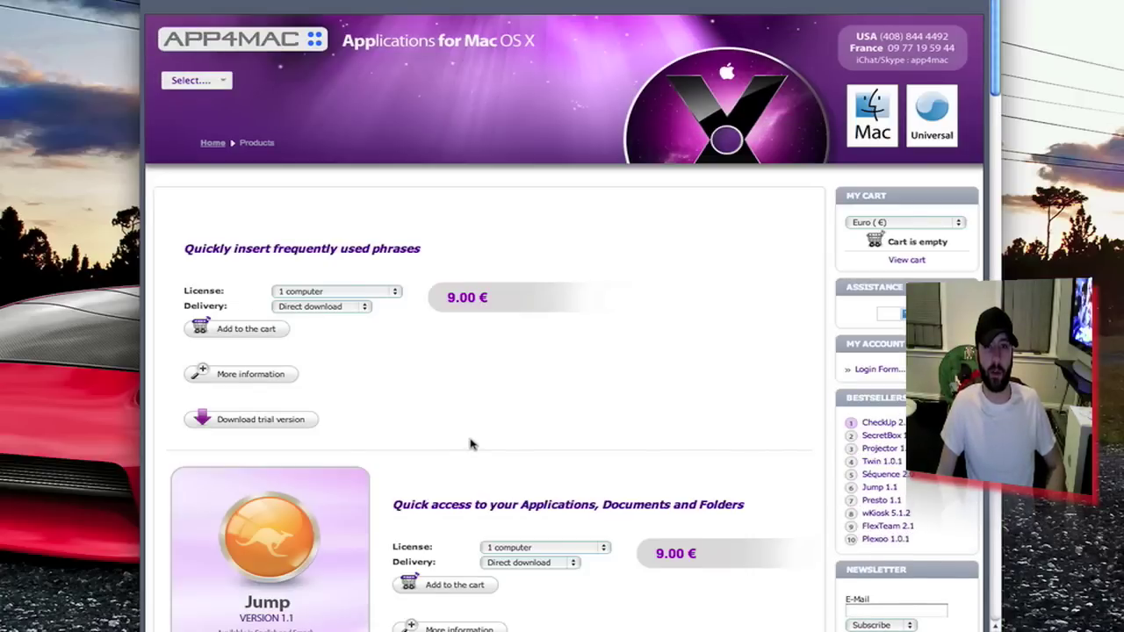
# - Add CheckUp to the cart with the 1-computer licence and open its 19.00 € product page
pyautogui.scroll(-6, 544, 423)
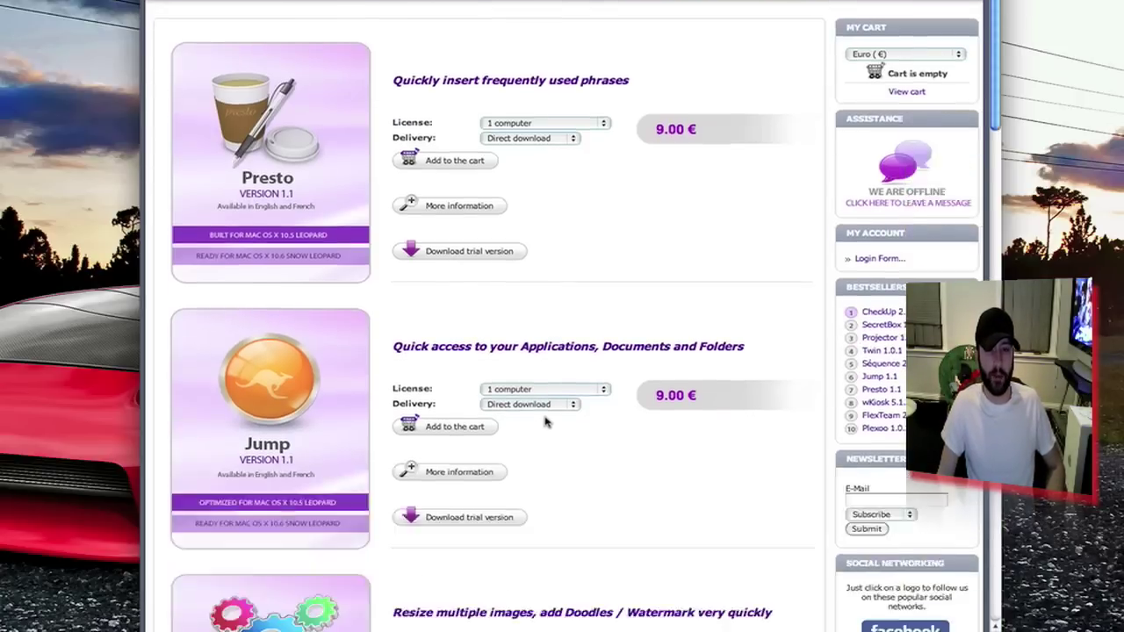
pyautogui.scroll(-5, 545, 423)
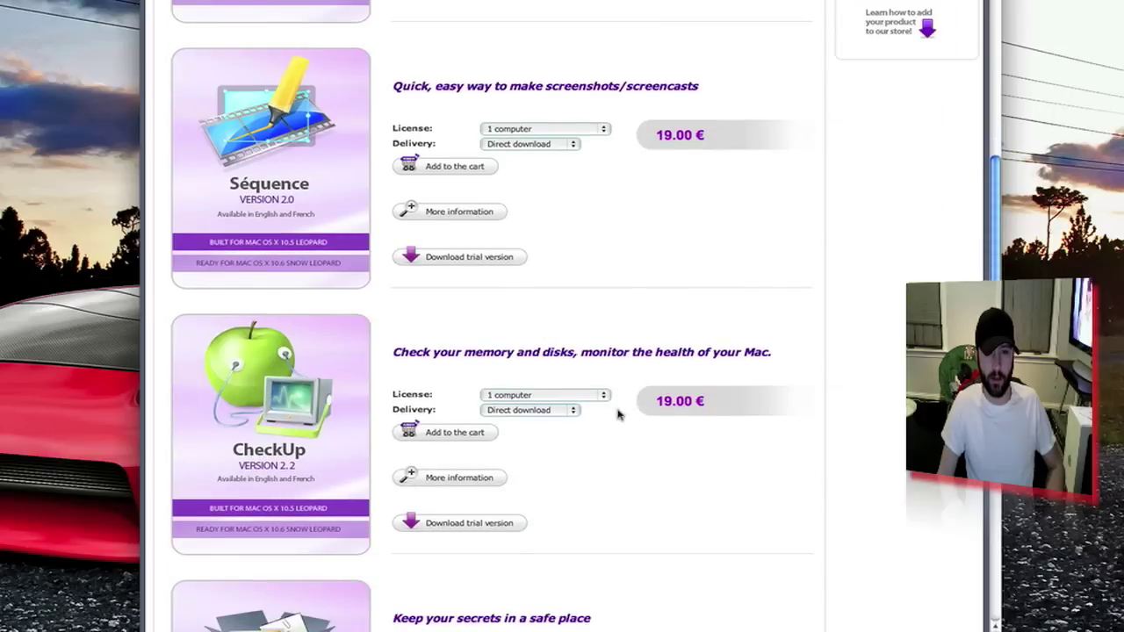
pyautogui.click(465, 436)
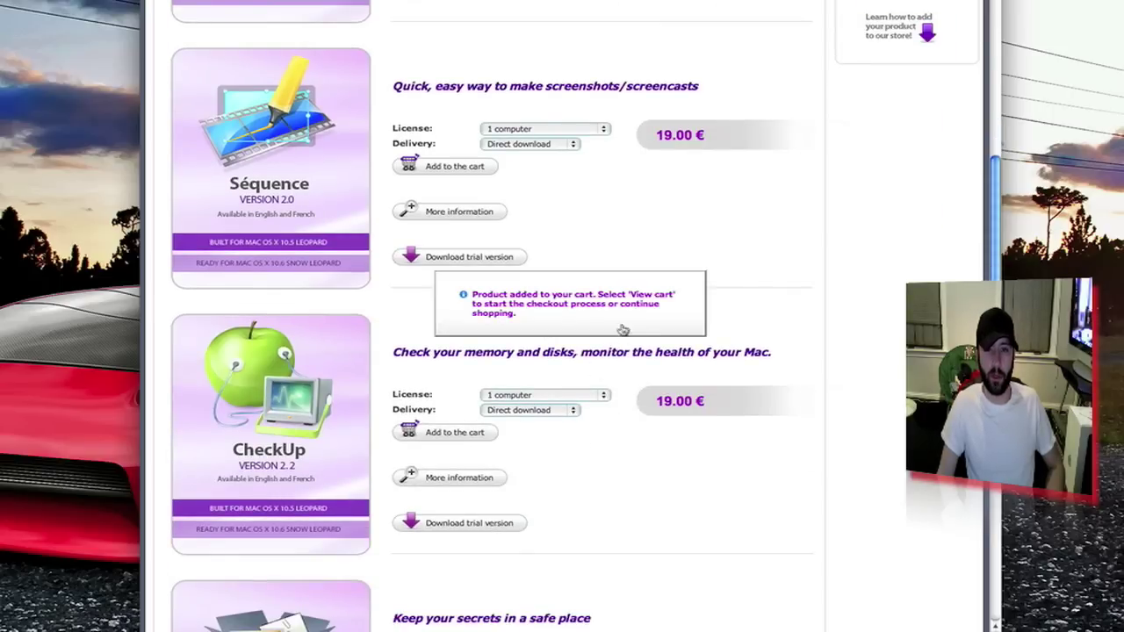
pyautogui.click(571, 395)
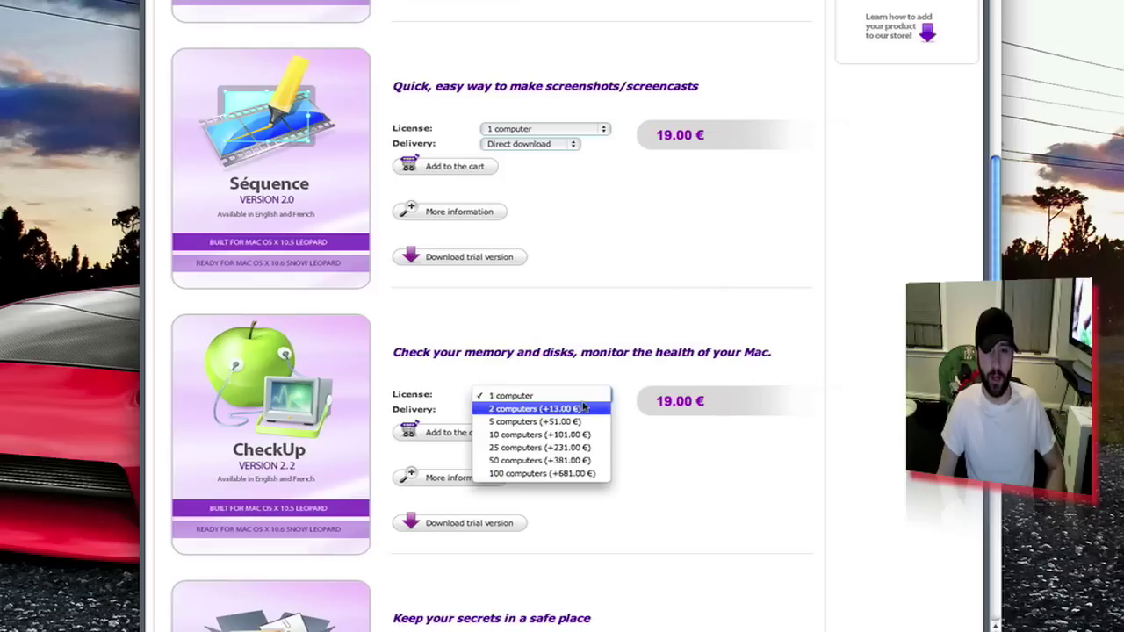
pyautogui.click(683, 532)
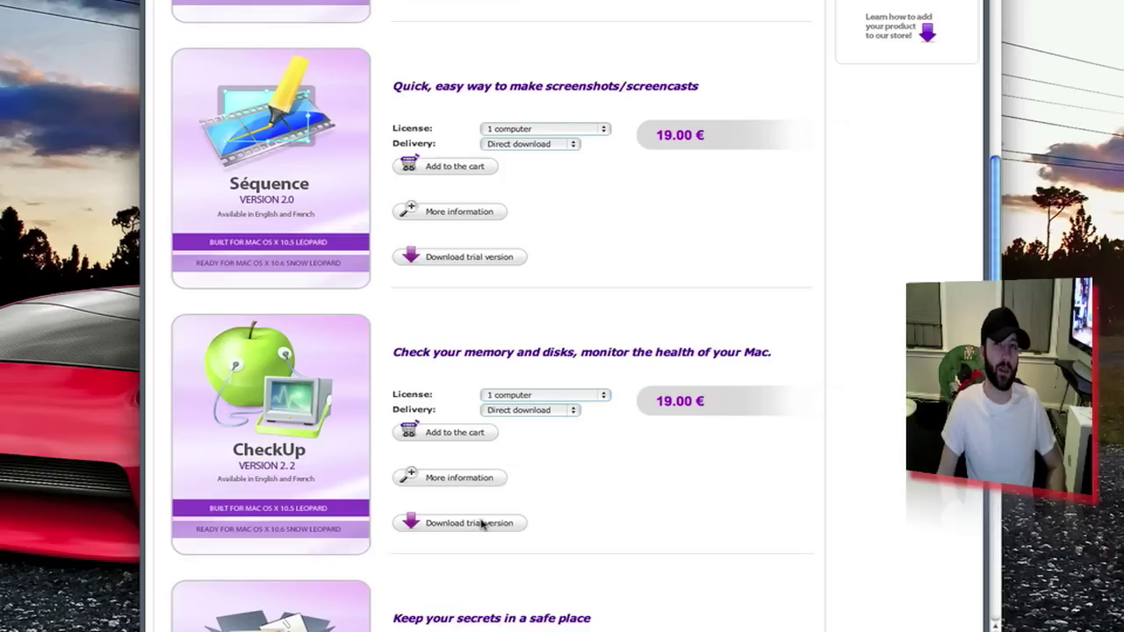
pyautogui.click(482, 523)
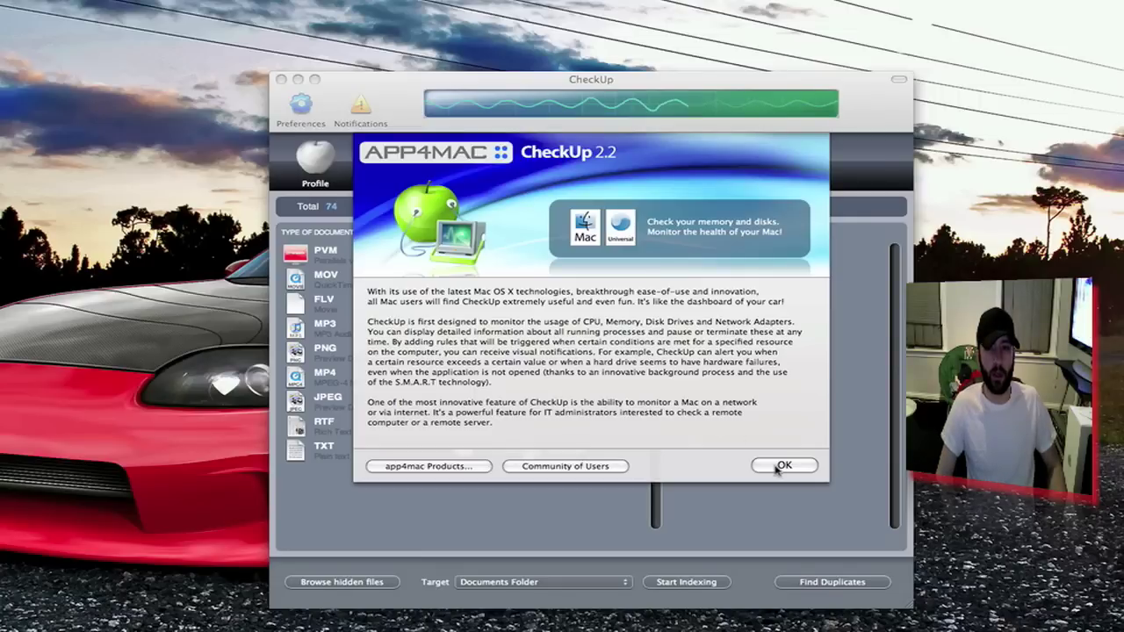
# - Dismiss CheckUp's About sheet with OK and minimize the main window to the Dock
pyautogui.click(782, 466)
pyautogui.click(298, 79)
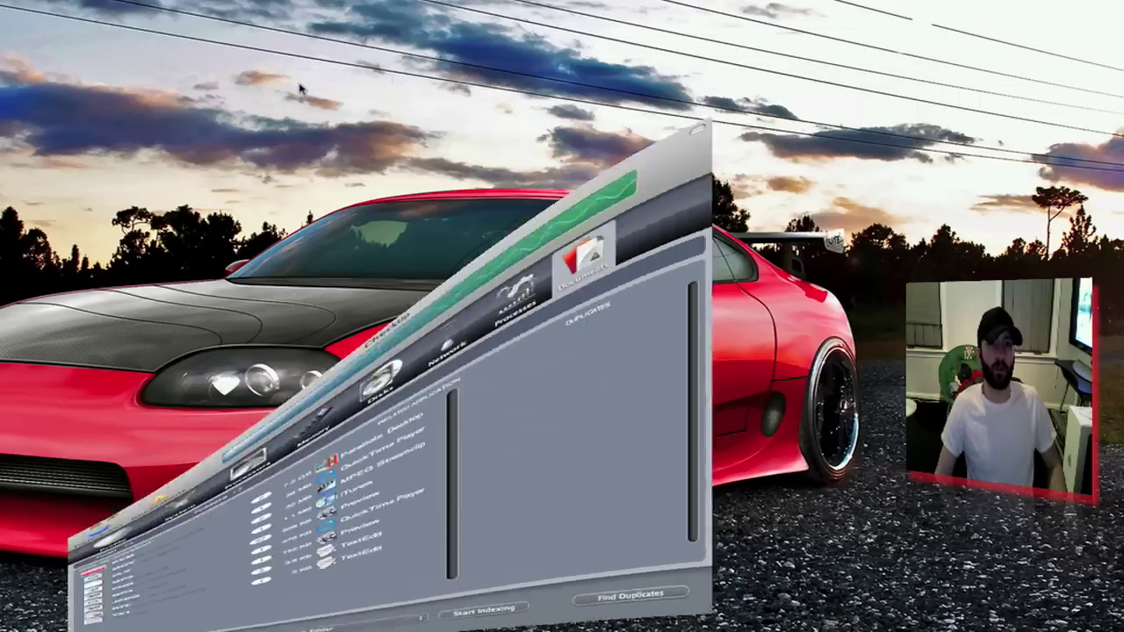